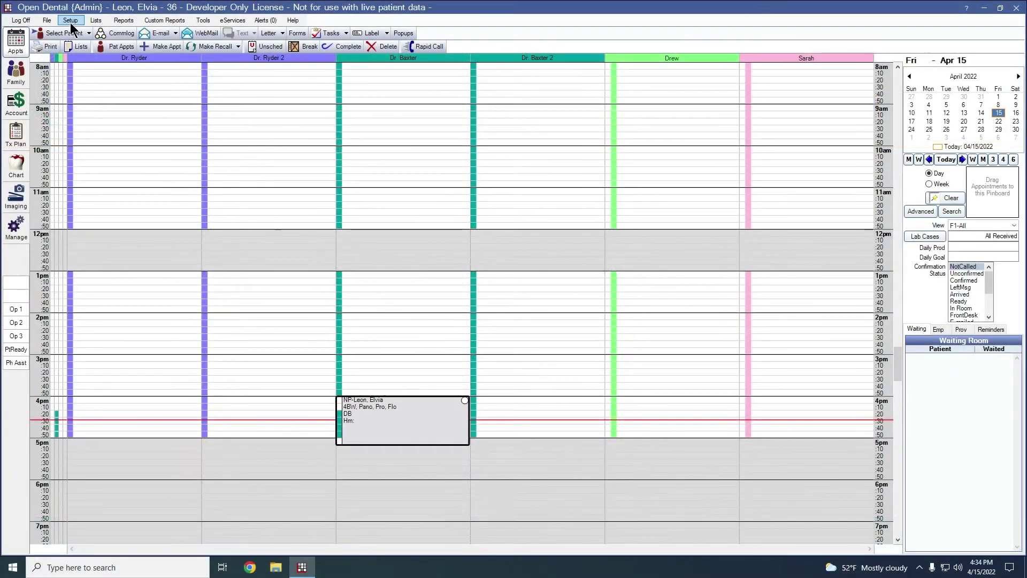
In Definitions, add an Auto Note Category named 'Exams'
left_click(70, 21)
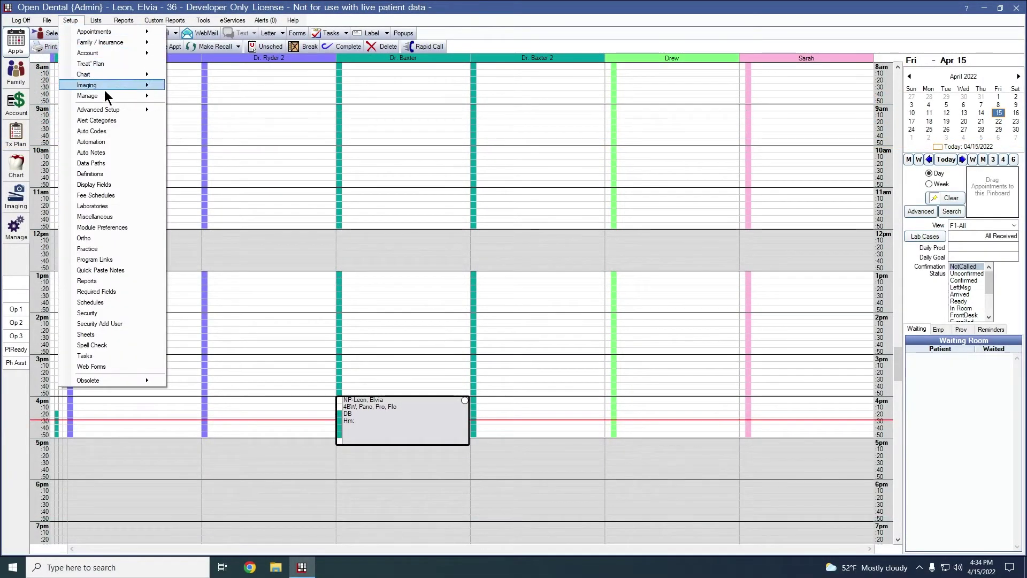
left_click(104, 171)
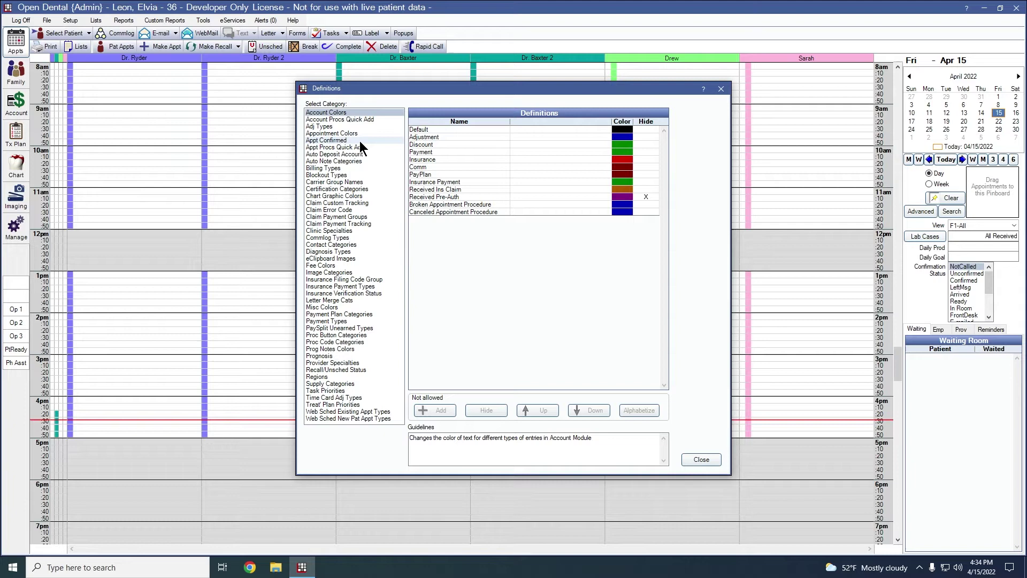
left_click(334, 162)
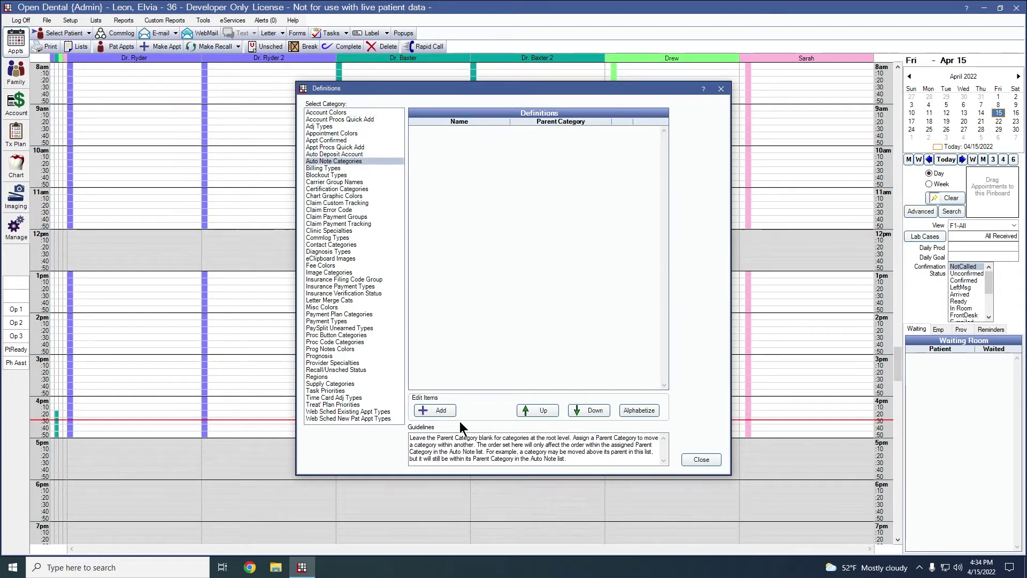
left_click(436, 410)
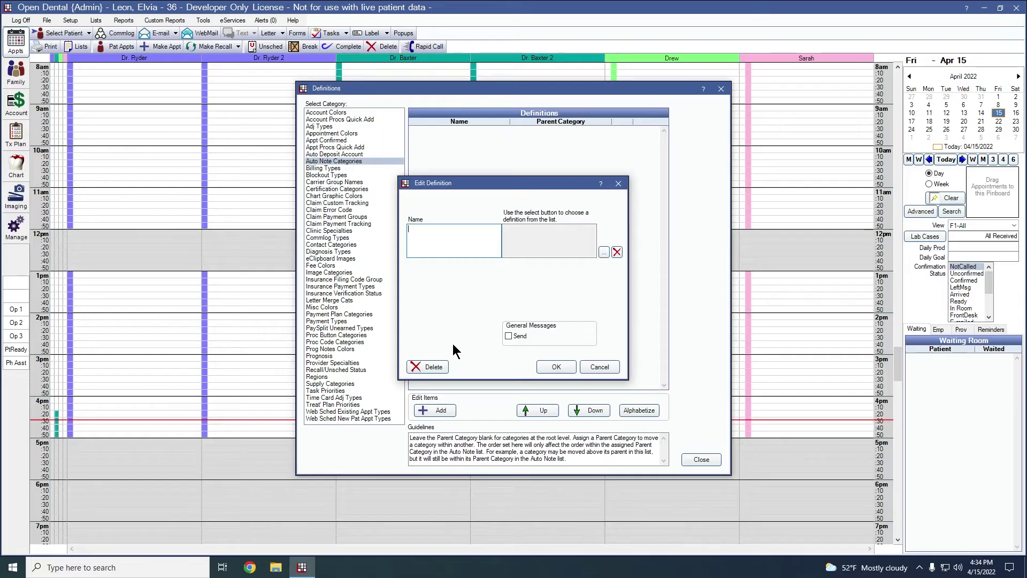
type("Exams")
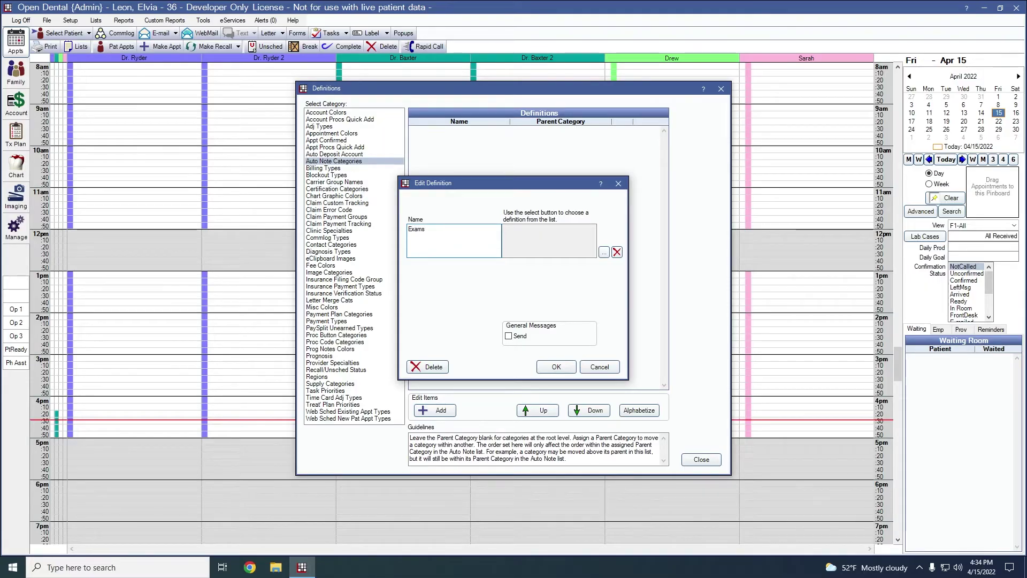
left_click(556, 367)
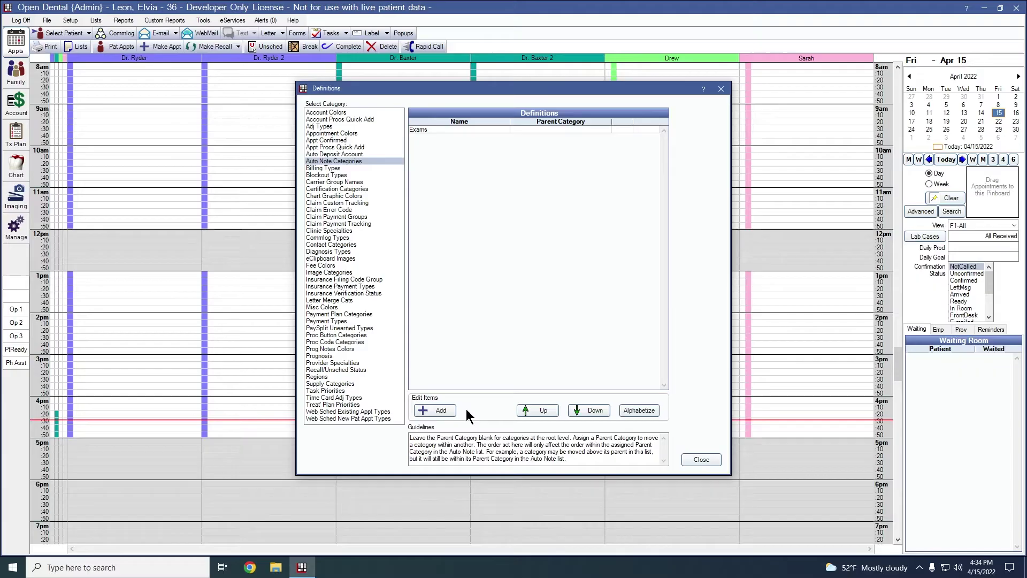
Add a 'Dr. M' auto note category with Exams as its parent
left_click(442, 411)
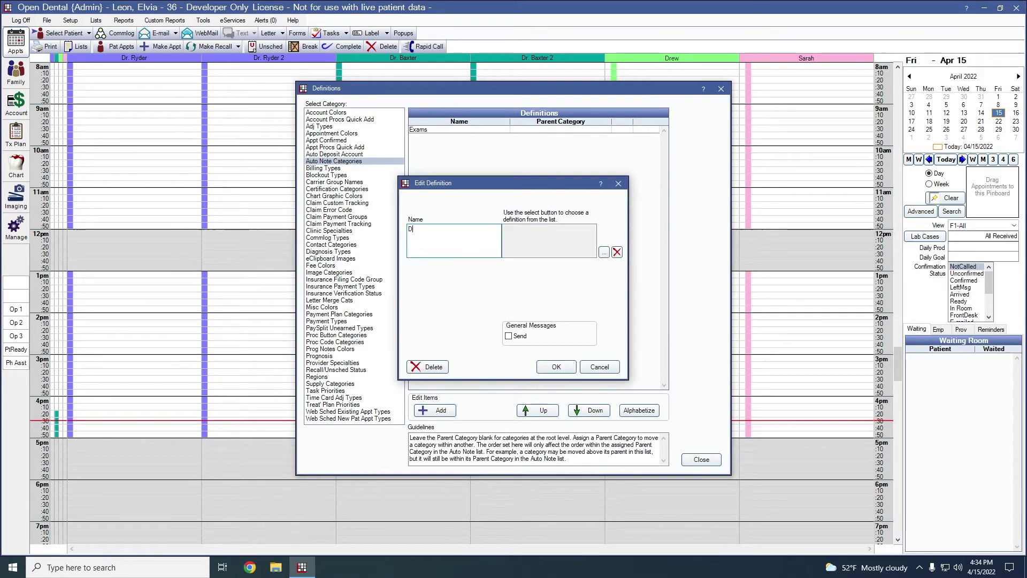
type("Dr")
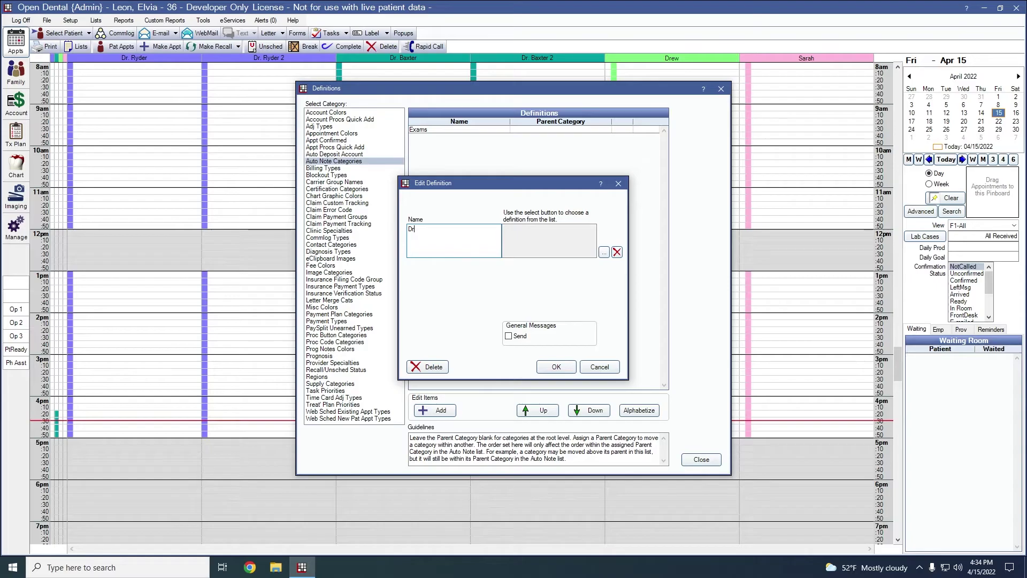
type(". M")
left_click_drag(441, 232, 409, 235)
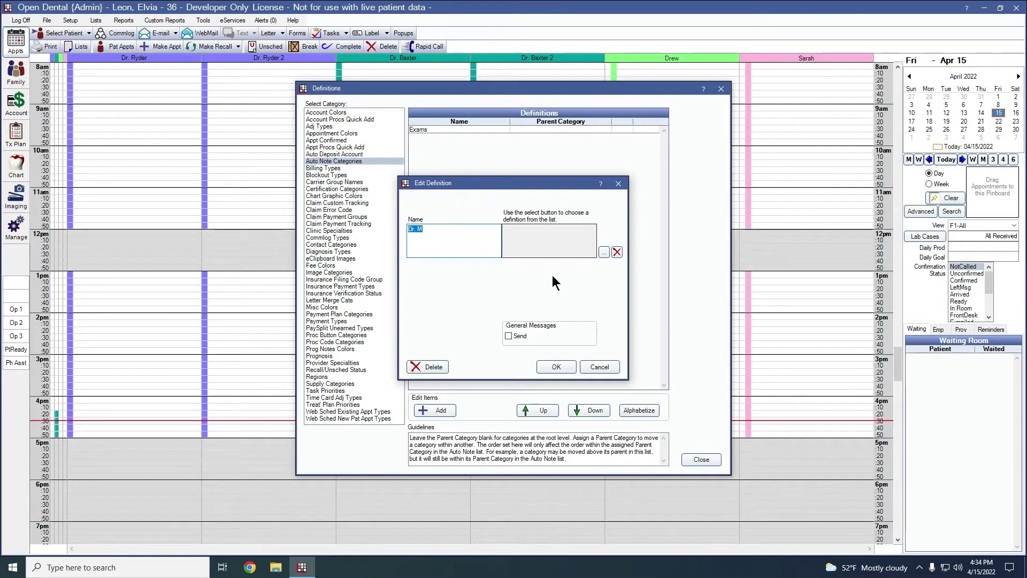
left_click(604, 251)
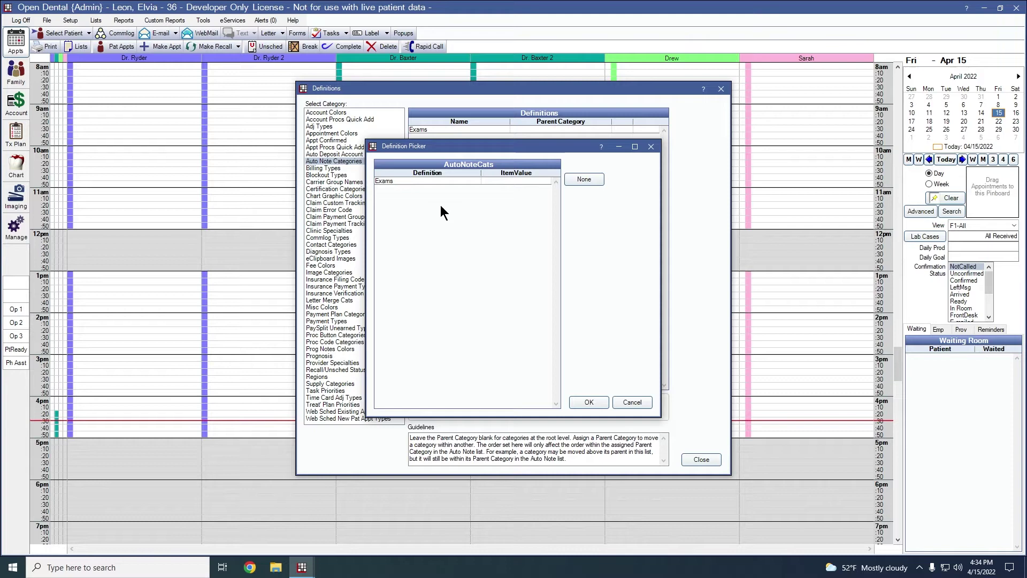
left_click(589, 402)
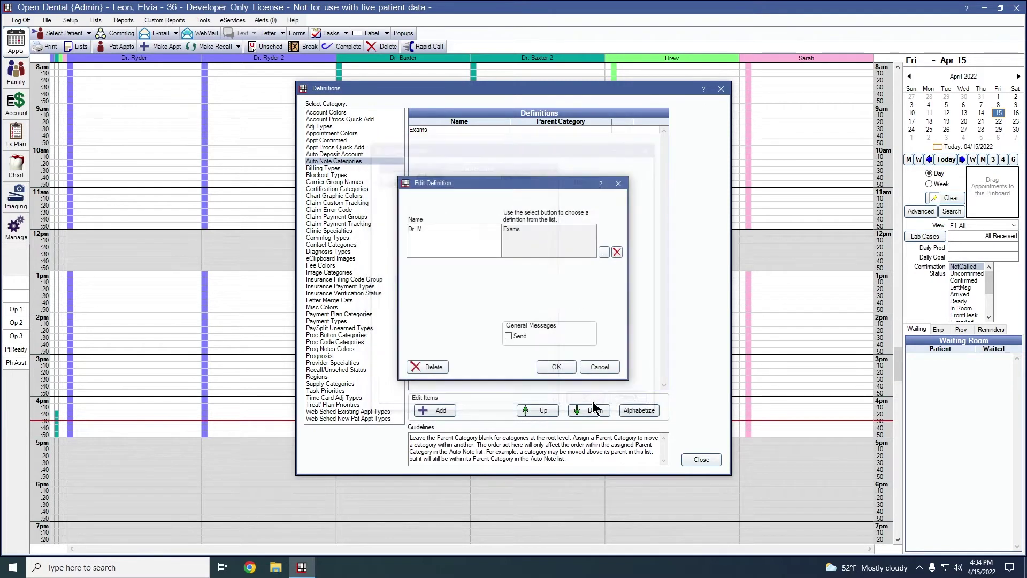
left_click(555, 364)
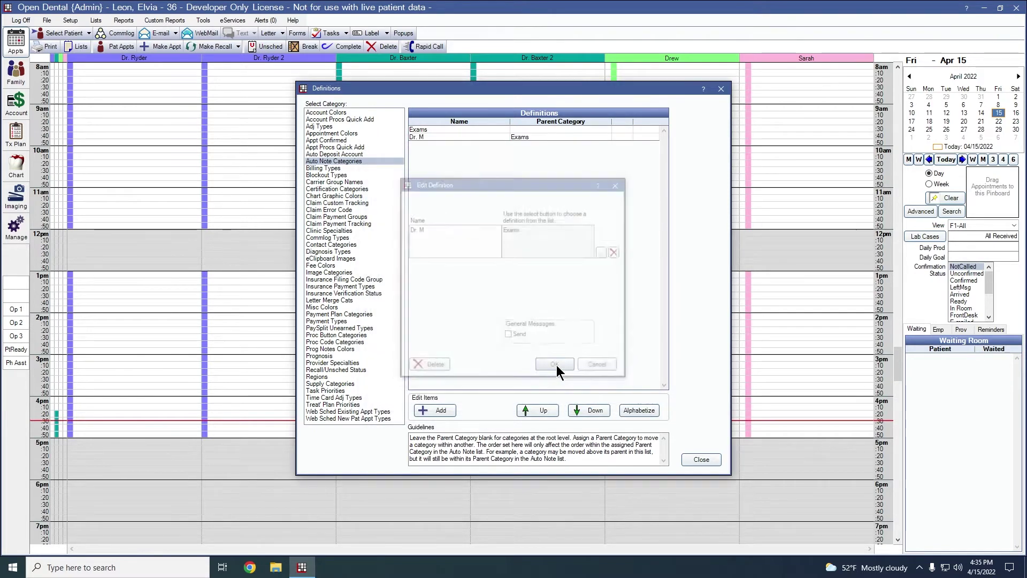
left_click(426, 136)
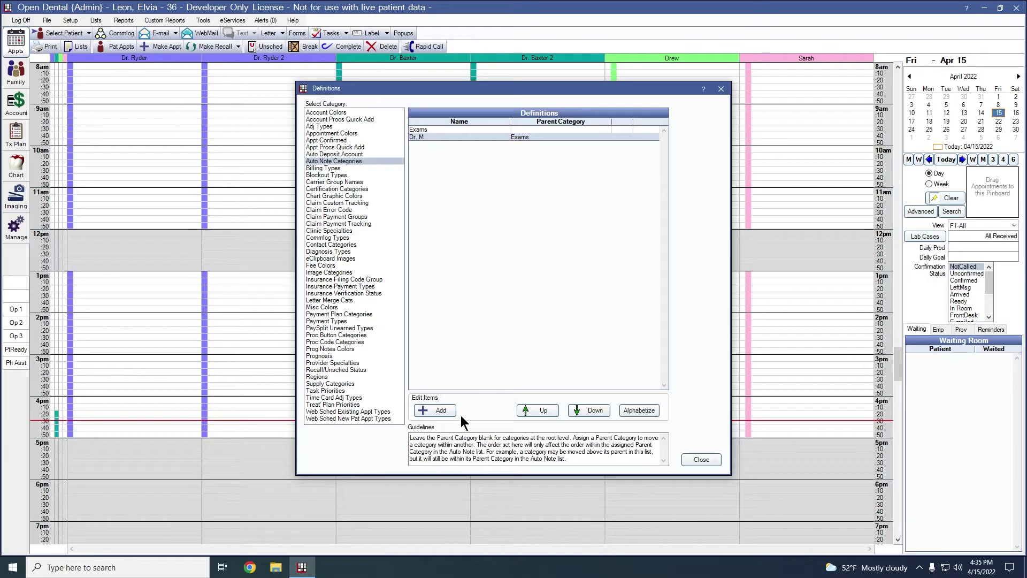
Add an 'LM' category under Exams, then close the Definitions window
left_click(432, 411)
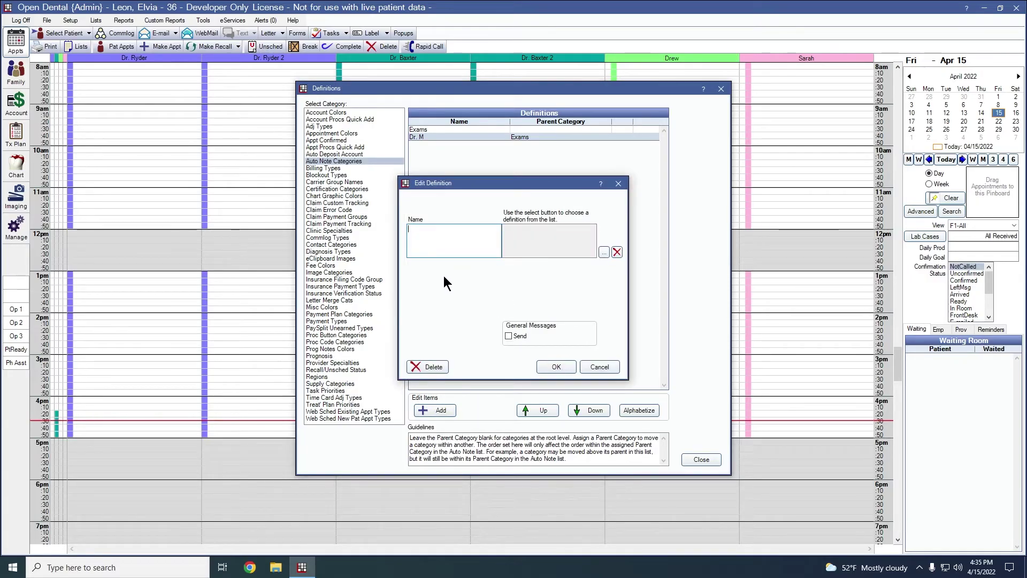
type("LM")
left_click(604, 252)
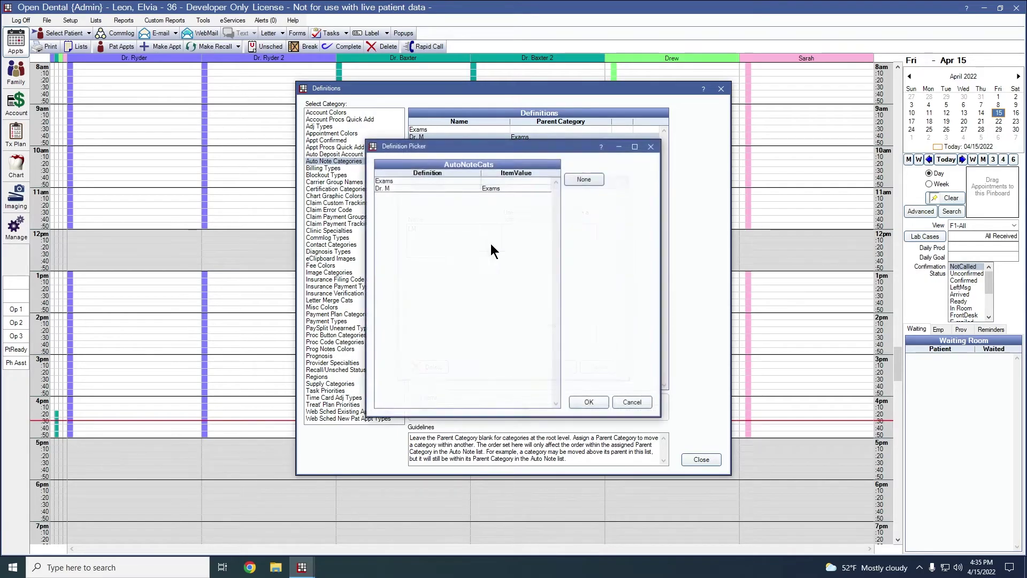
left_click(588, 403)
left_click(548, 368)
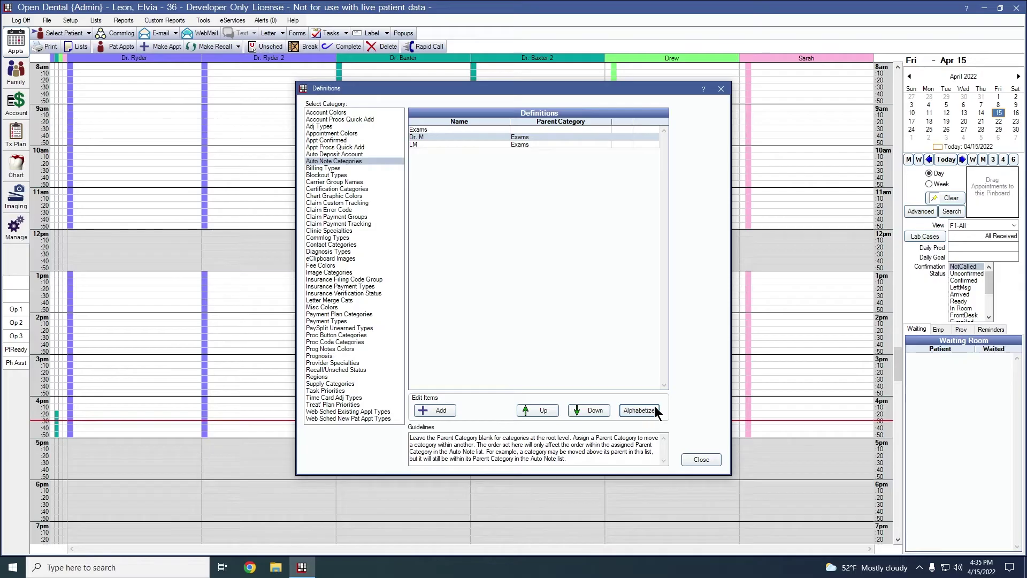
left_click(705, 461)
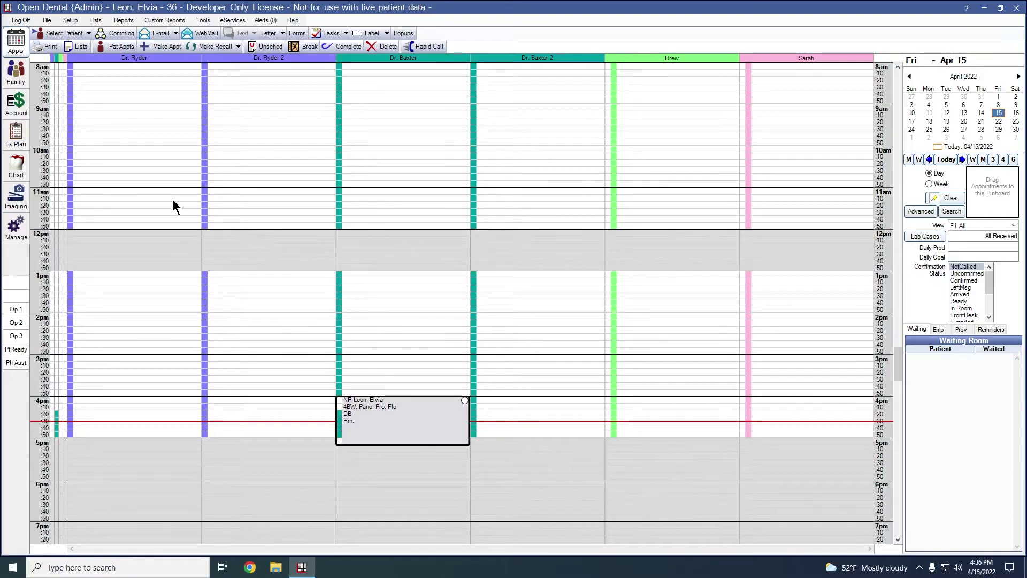
Open the Auto Notes list and select the LM folder
left_click(68, 22)
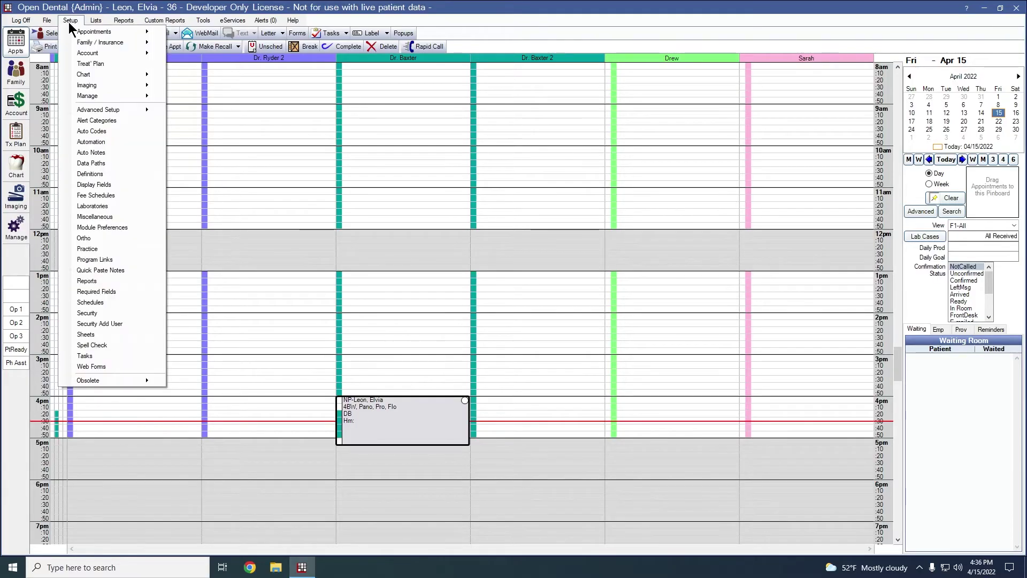
left_click(101, 156)
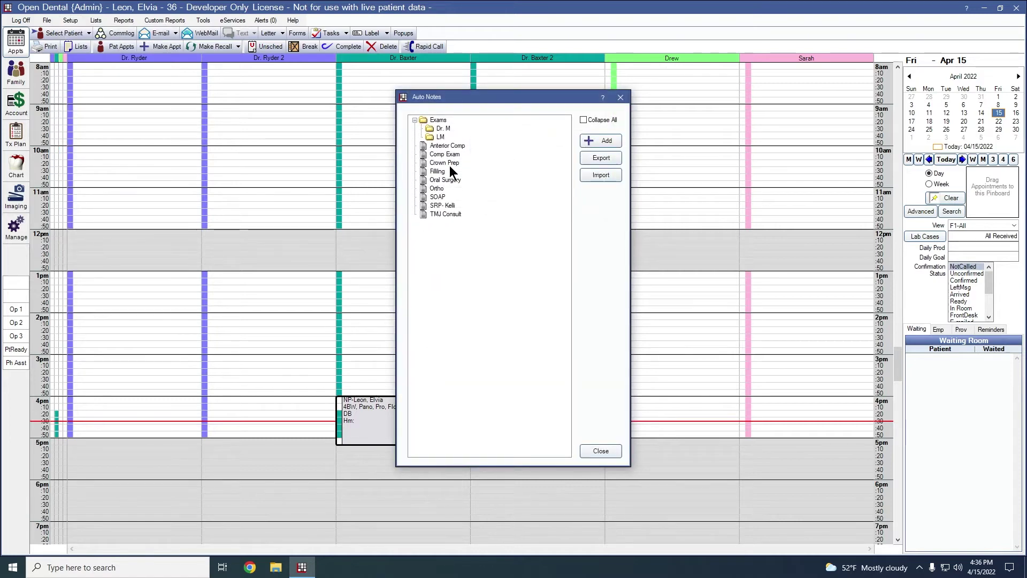
left_click(440, 137)
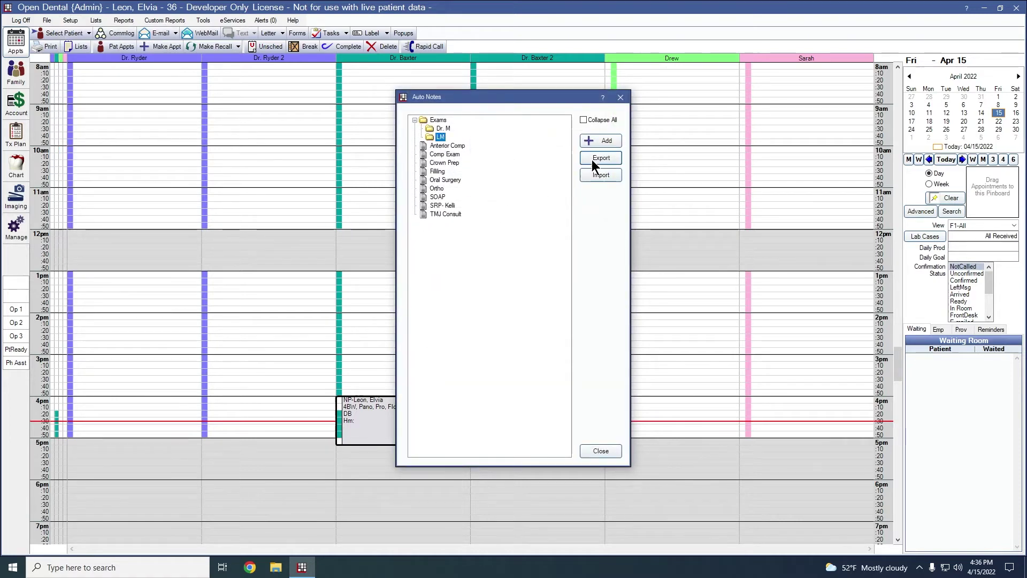
Create a new auto note in LM named 'LM Exam'
left_click(593, 141)
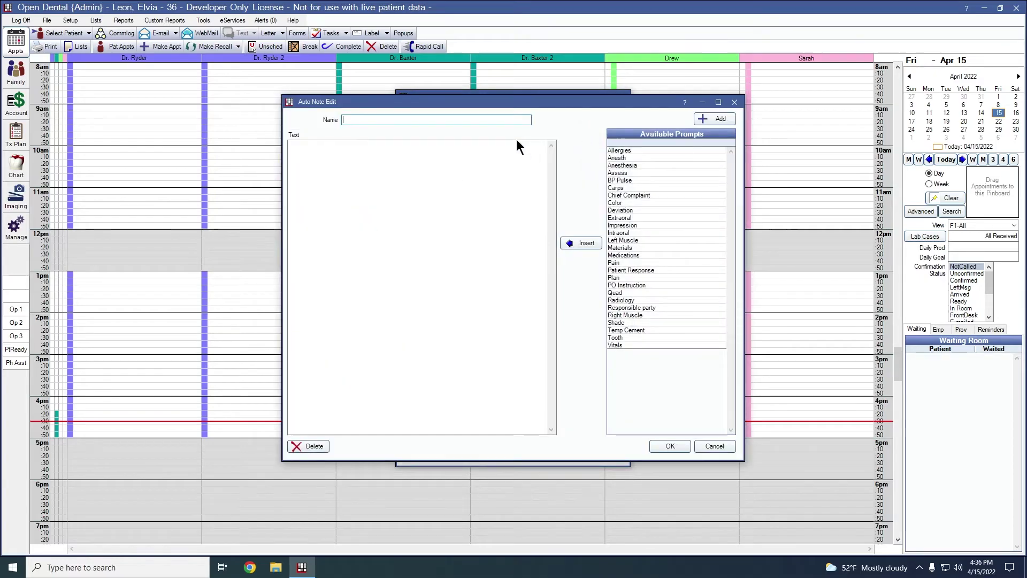
type("LM Exa")
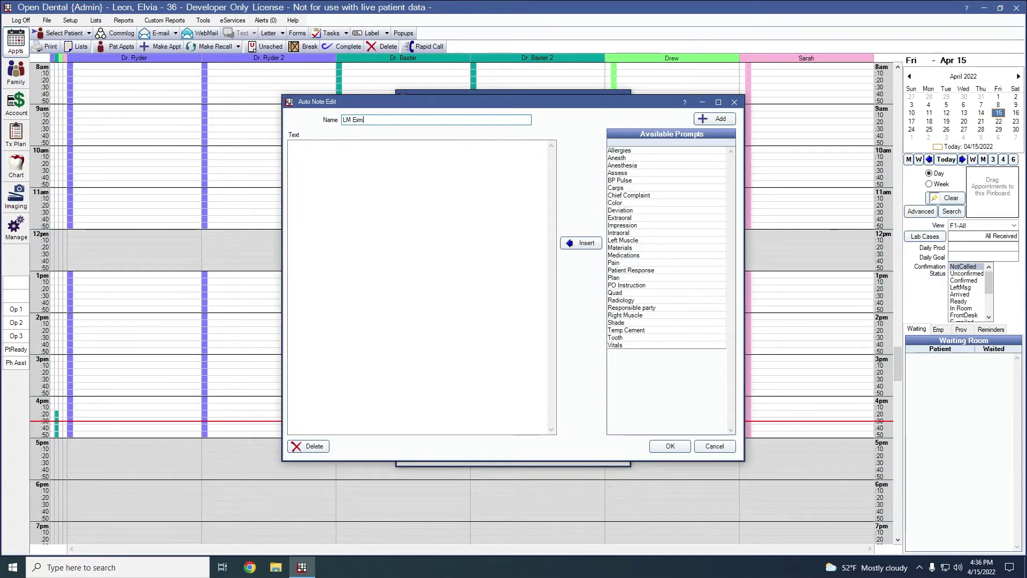
type("m")
left_click(292, 141)
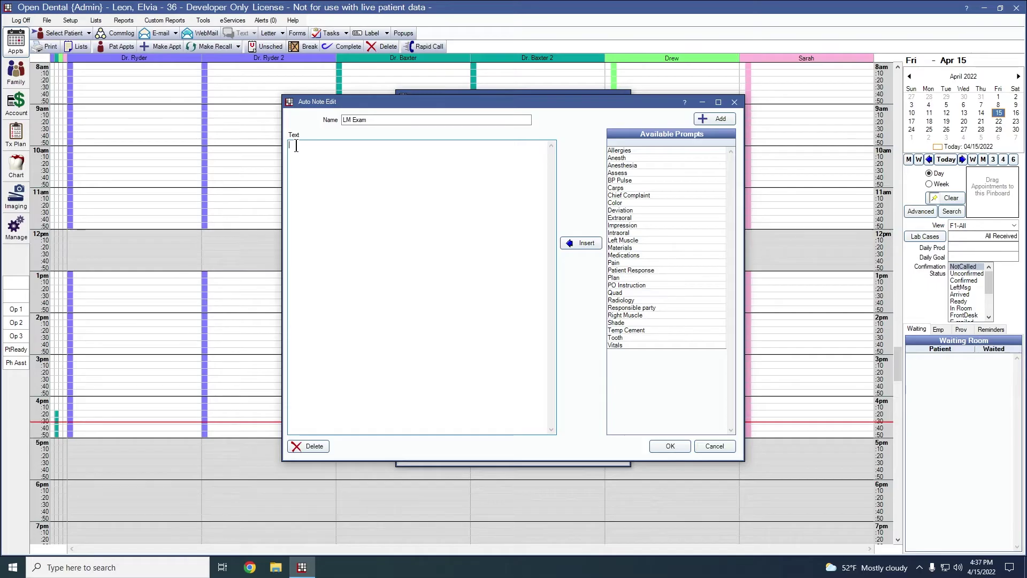
Add Vitals and Allergies lines to the note text, each with its matching prompt
type("Vitals:")
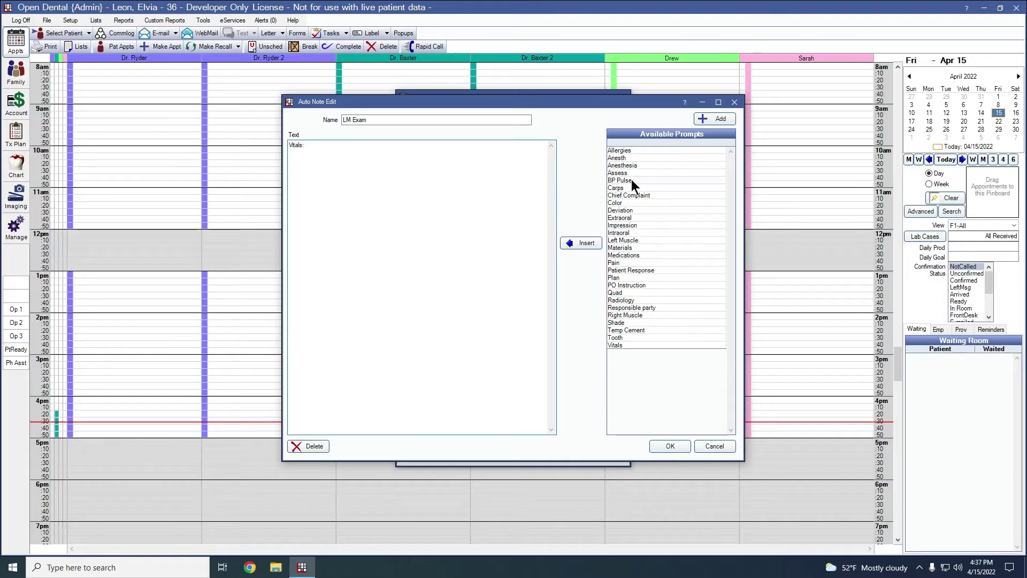
left_click(621, 345)
left_click(581, 243)
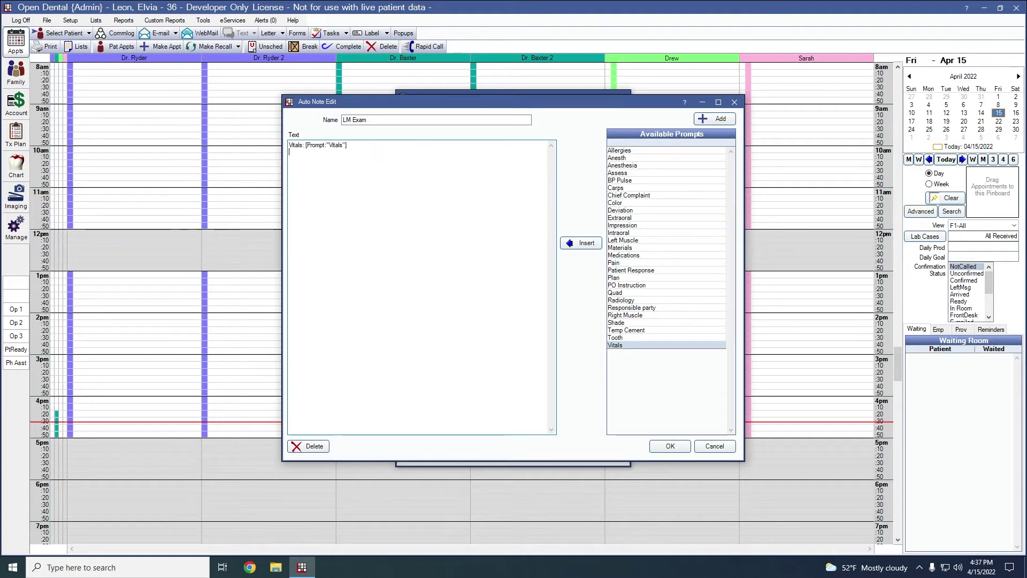
key("Return")
type("Allergies:")
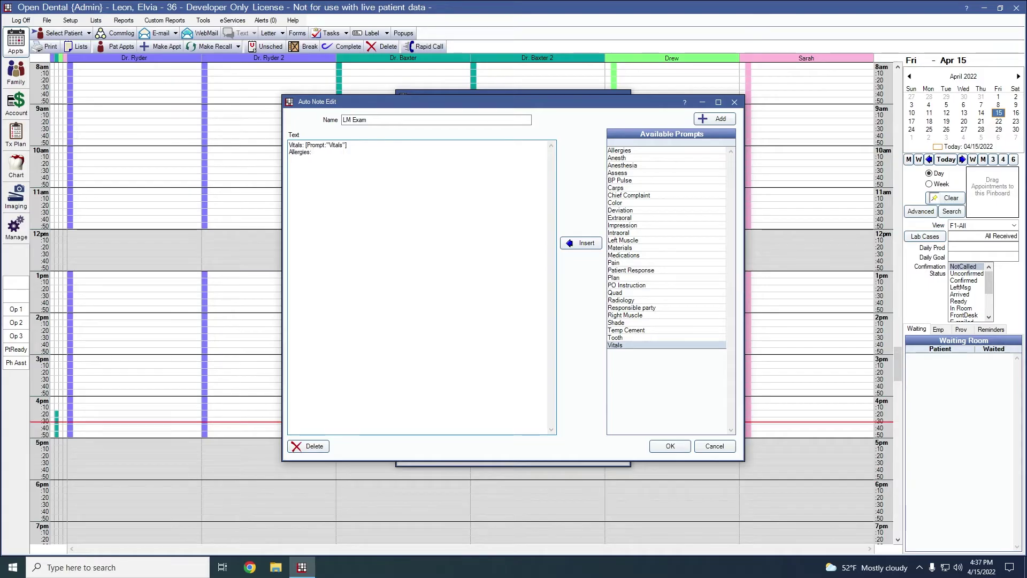
left_click(618, 152)
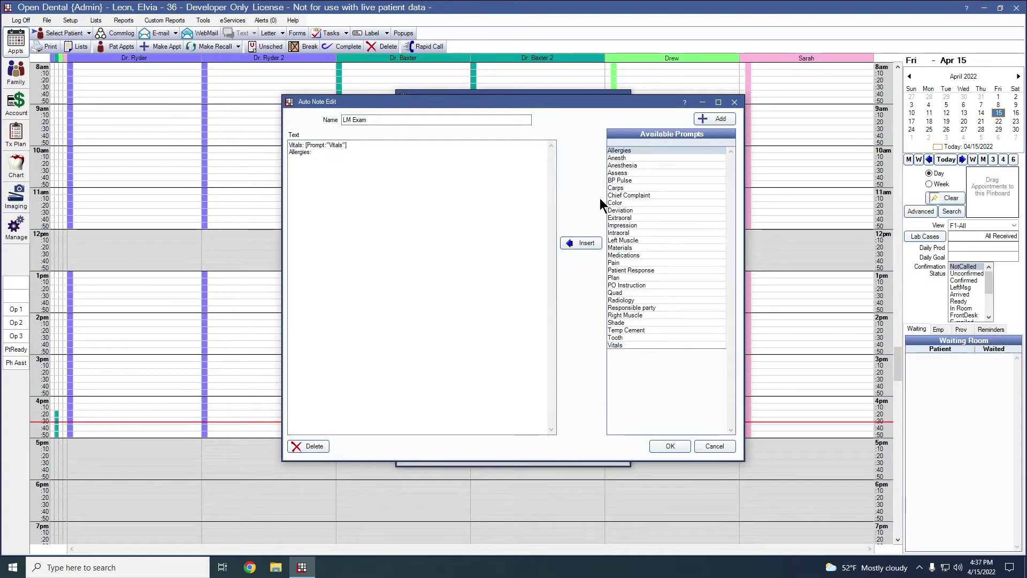
left_click(587, 244)
Add a 'Medications:' line followed by the Medications prompt
key("Return")
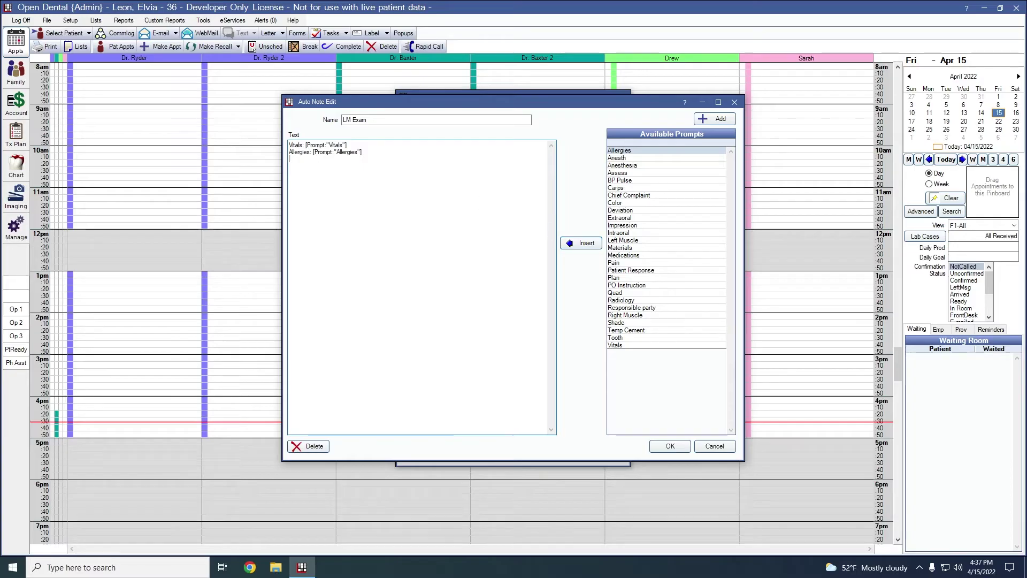
type("Medications")
type(":")
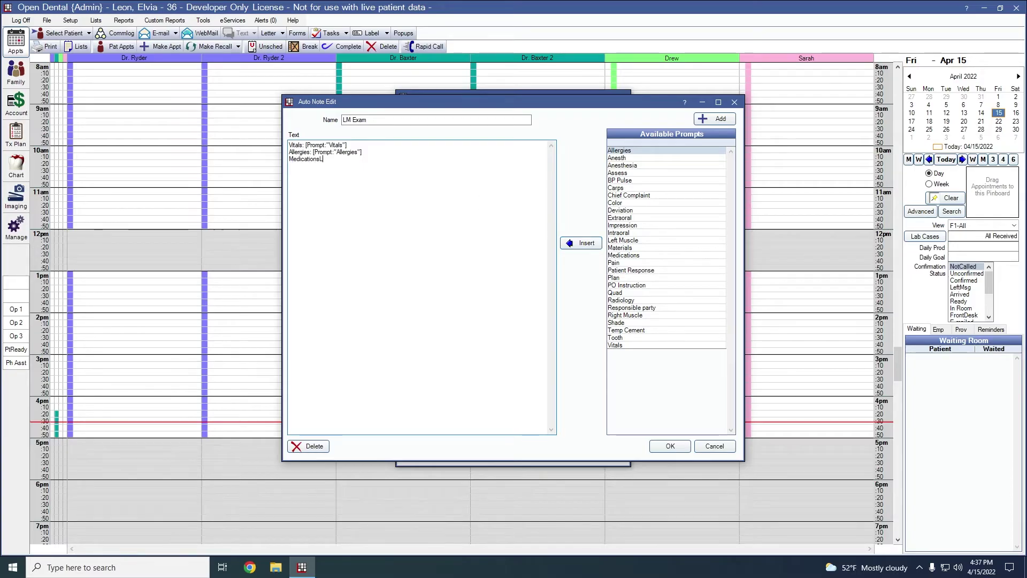
key("BackSpace")
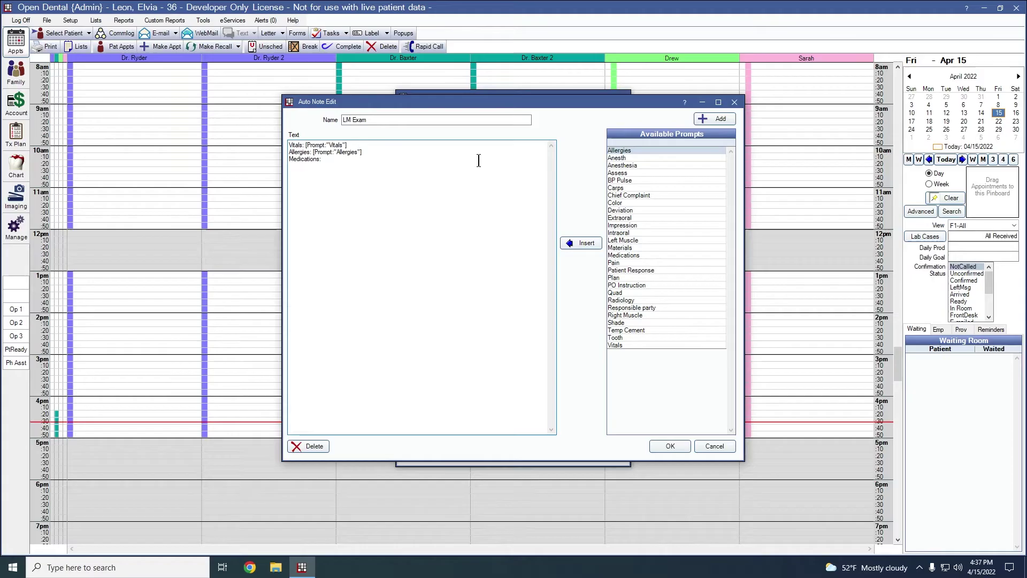
left_click(627, 256)
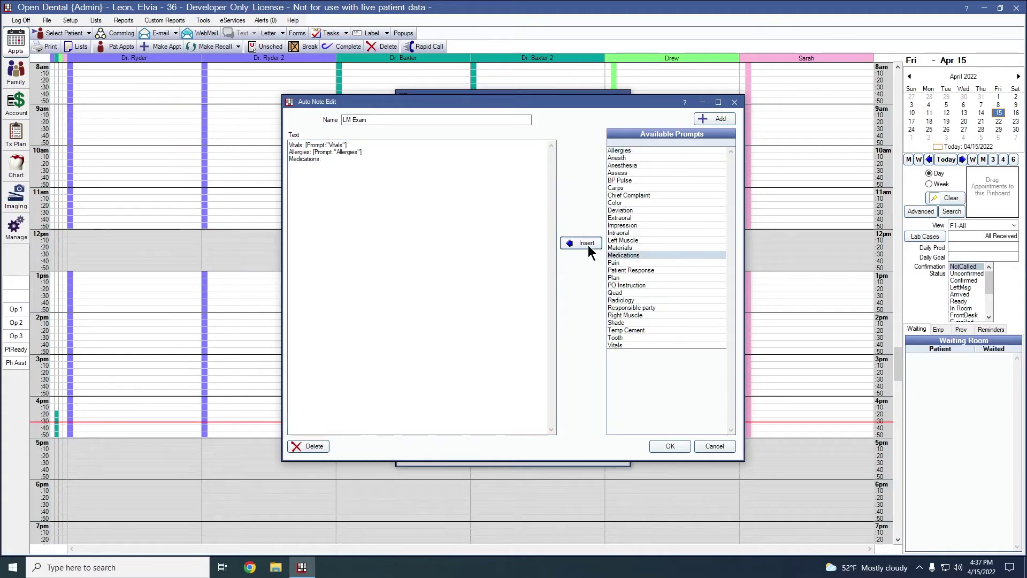
left_click(587, 244)
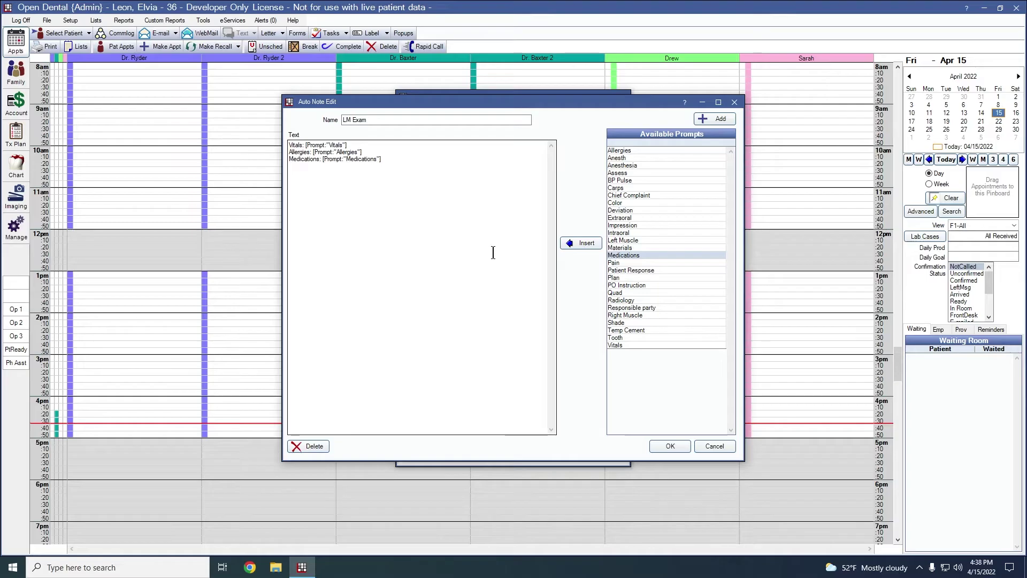
Start a new auto note prompt and set its type to MultiResponse, after trying OneResponse
left_click(719, 123)
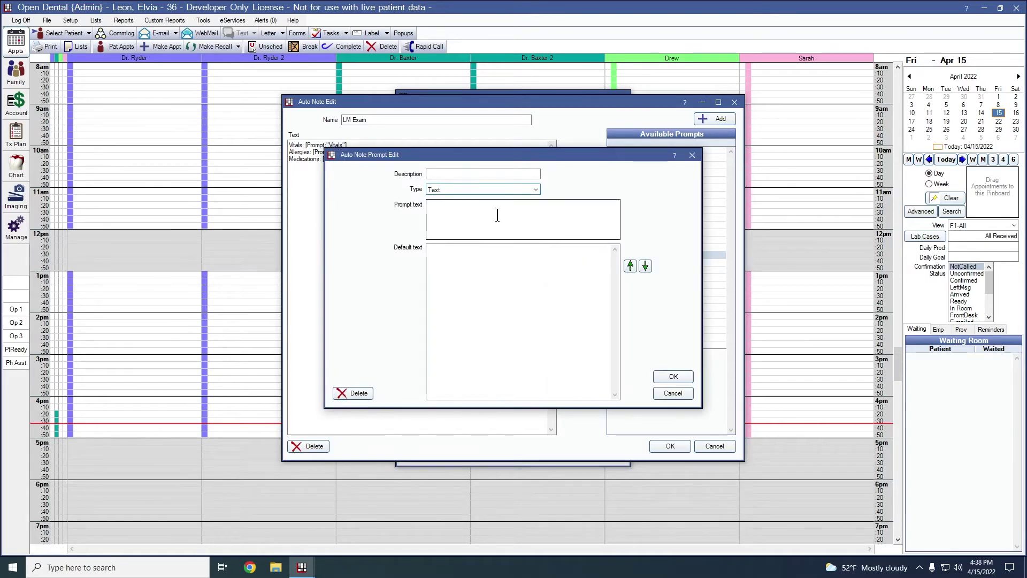
left_click(533, 191)
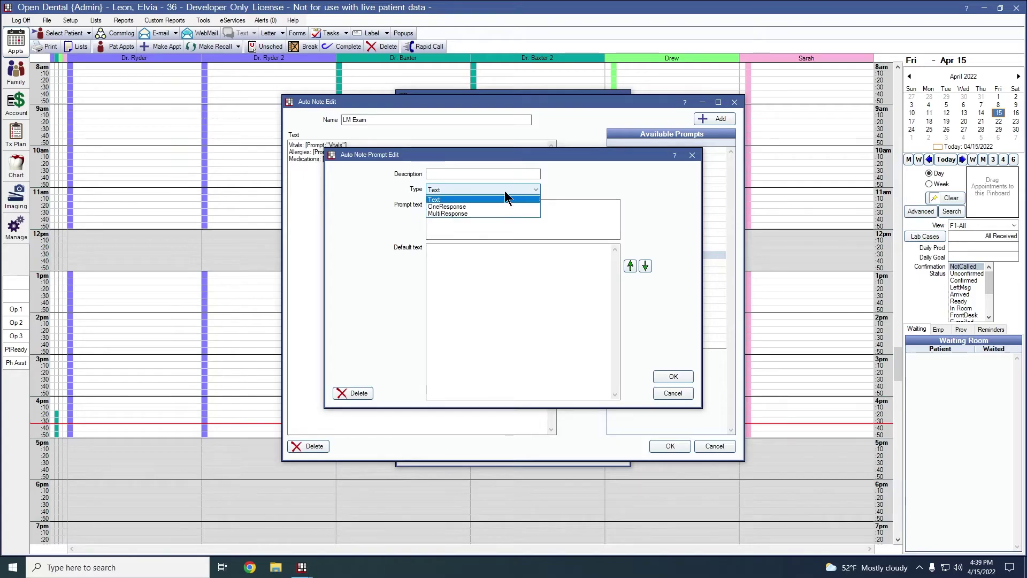
left_click(450, 207)
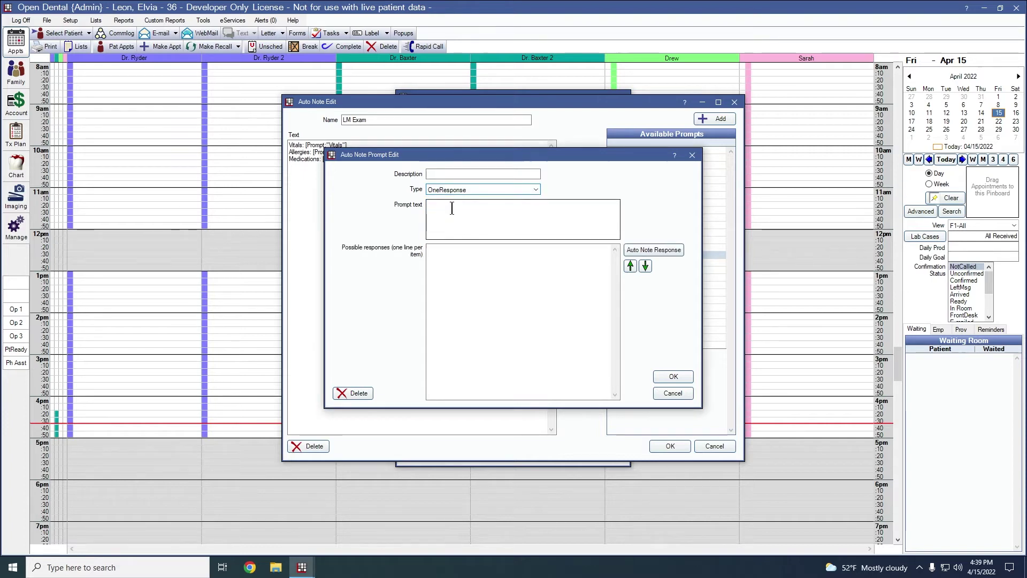
left_click(442, 250)
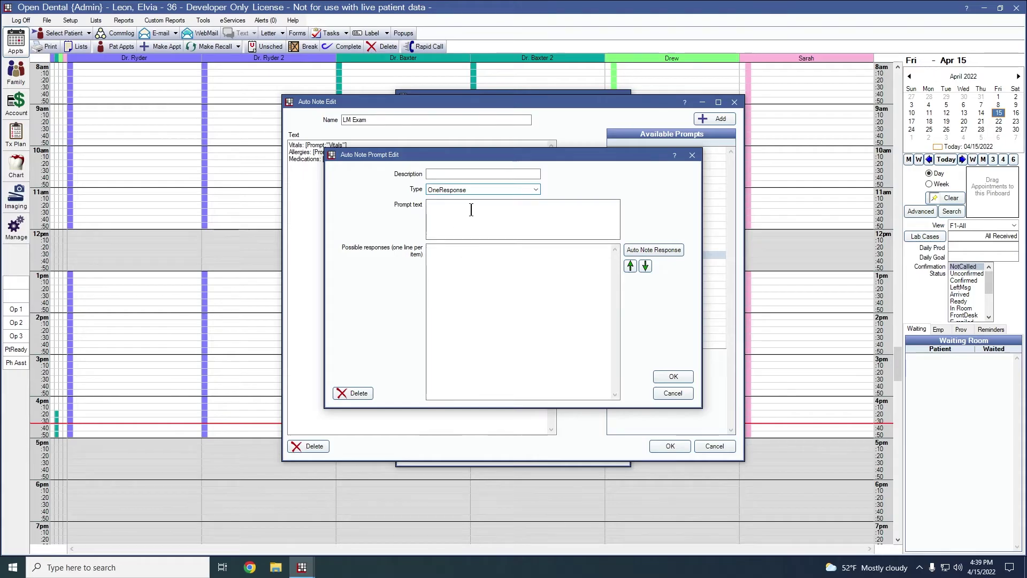
left_click(534, 190)
left_click(455, 214)
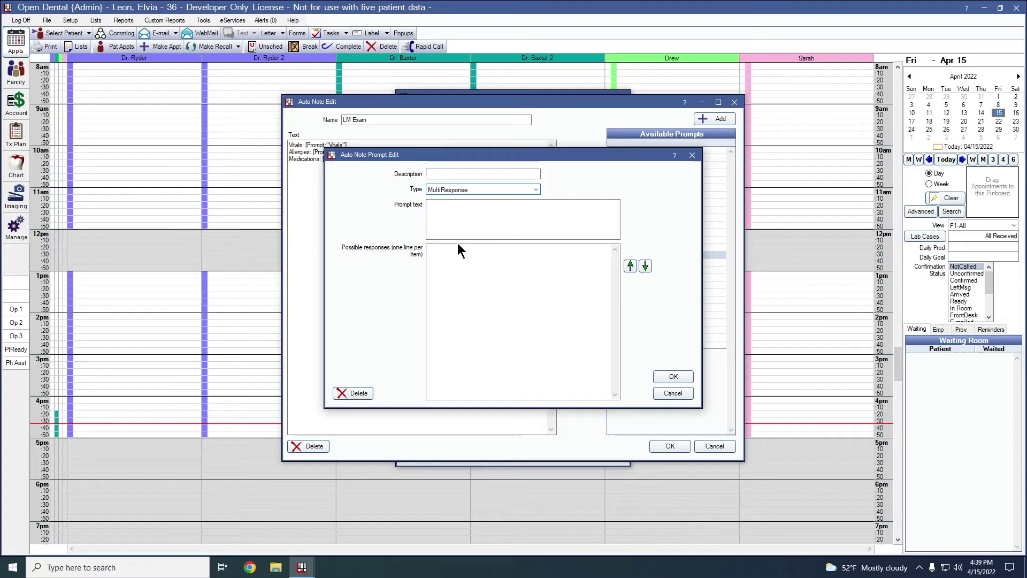
left_click(437, 207)
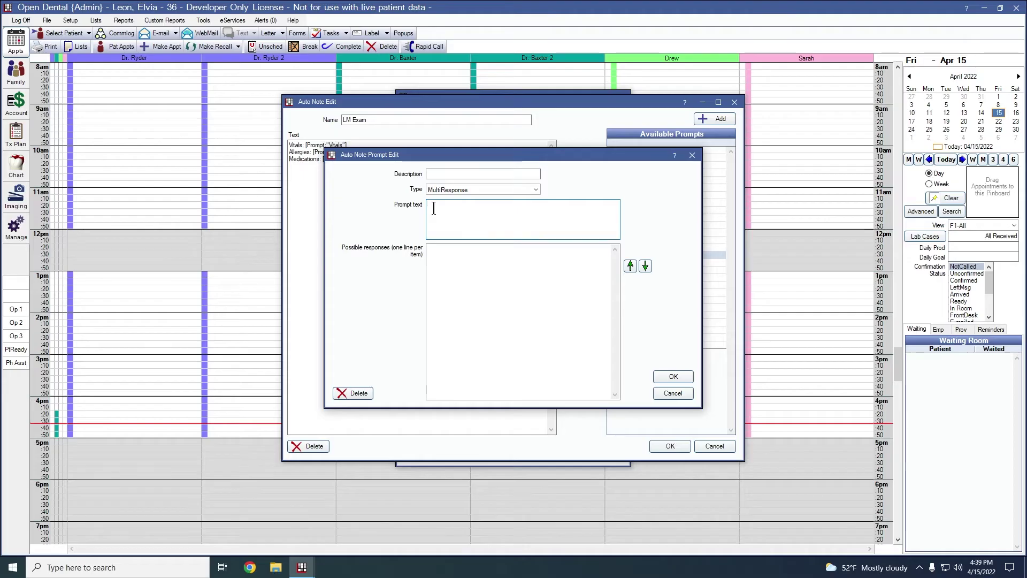
Save a Text prompt with description and prompt text 'Date of follow up appointment'
left_click(457, 191)
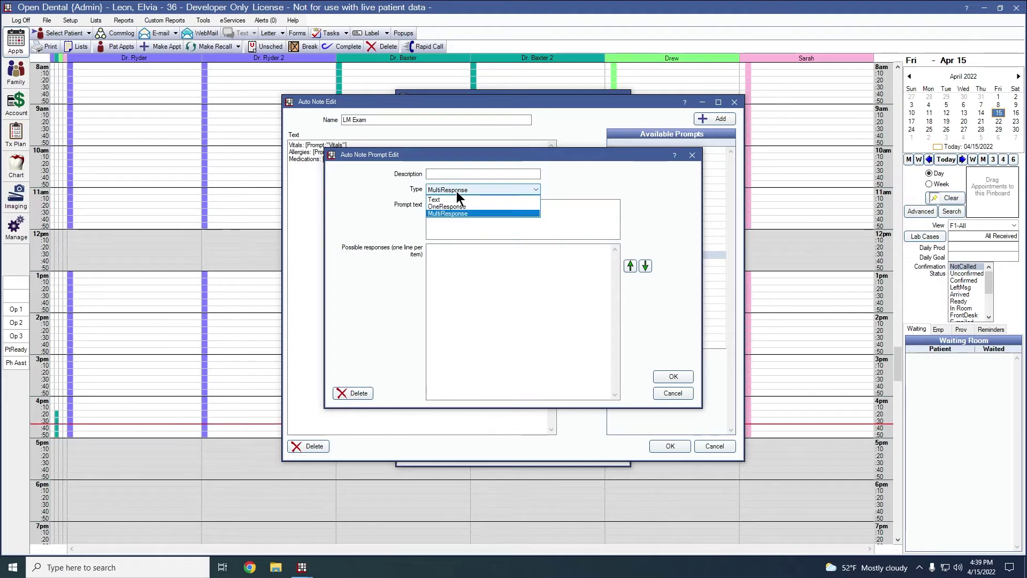
left_click(448, 200)
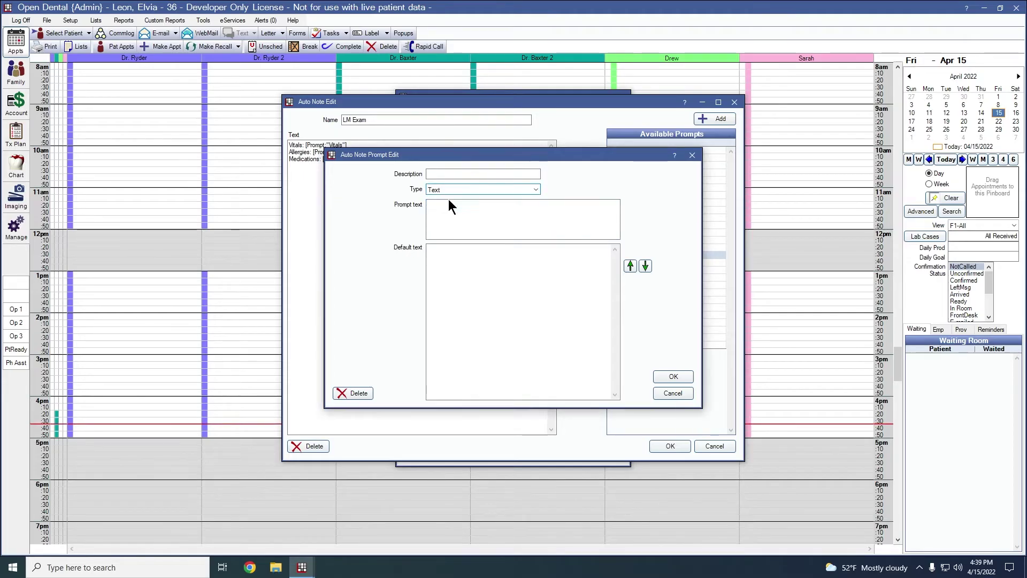
left_click(435, 174)
type("Dateof")
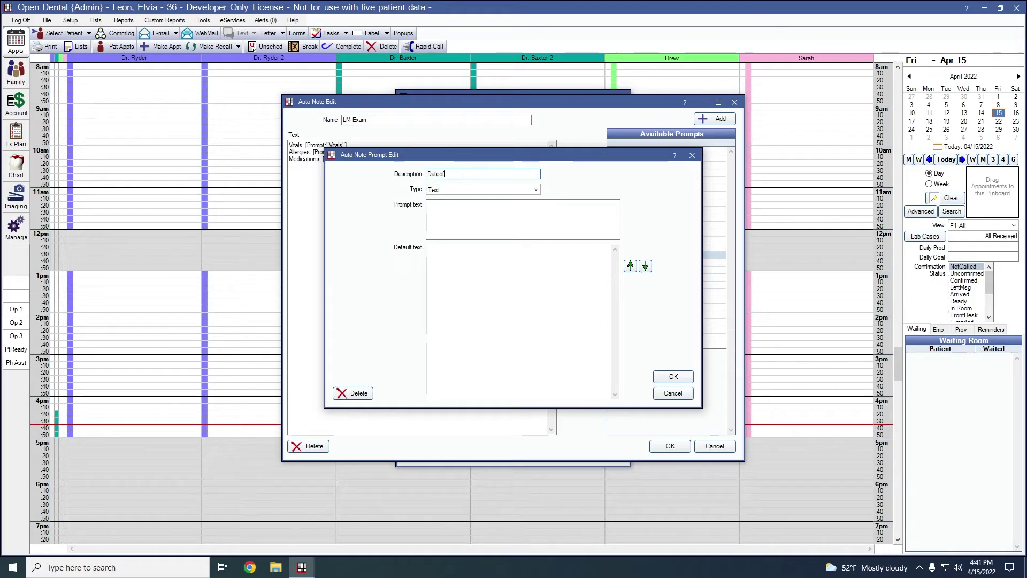
key("BackSpace")
key("BackSpace")
type("of follow up appon")
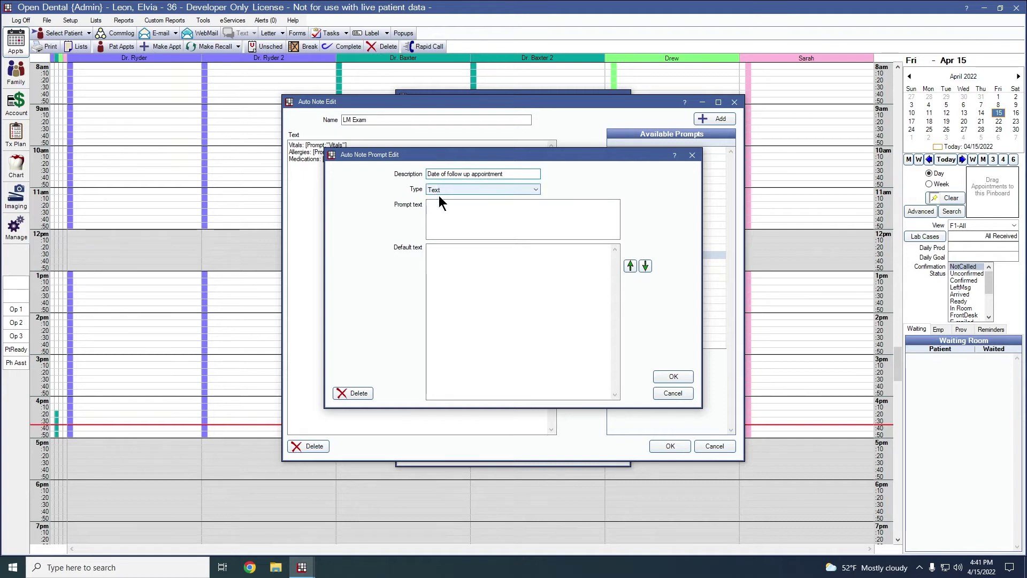
left_click(444, 209)
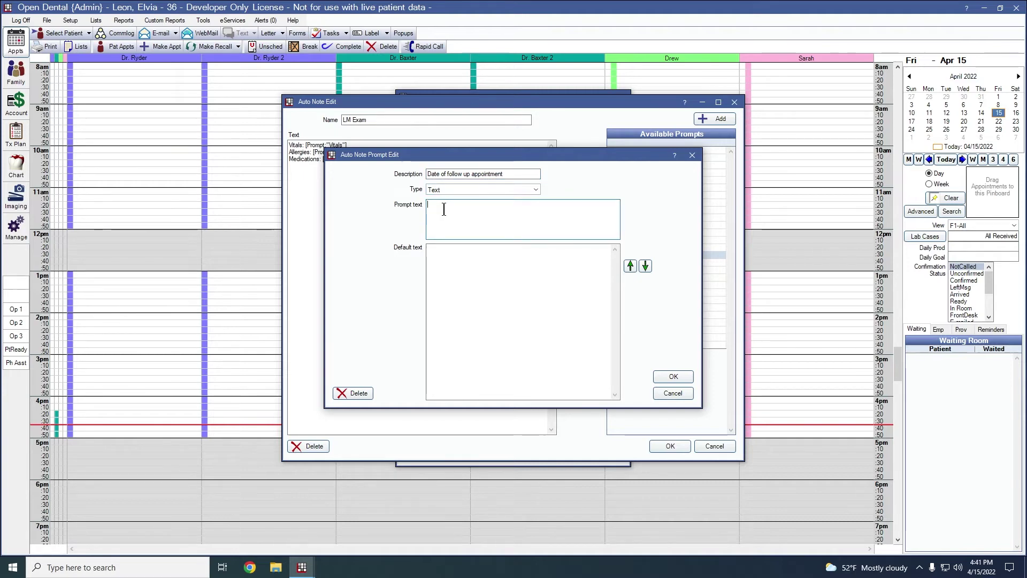
type("Date of follow up")
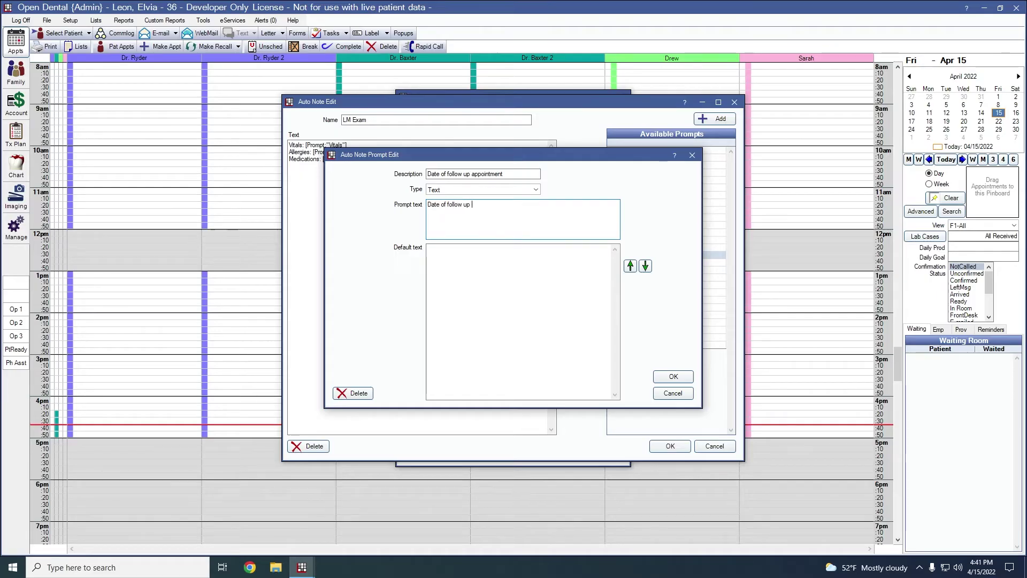
type("appointment")
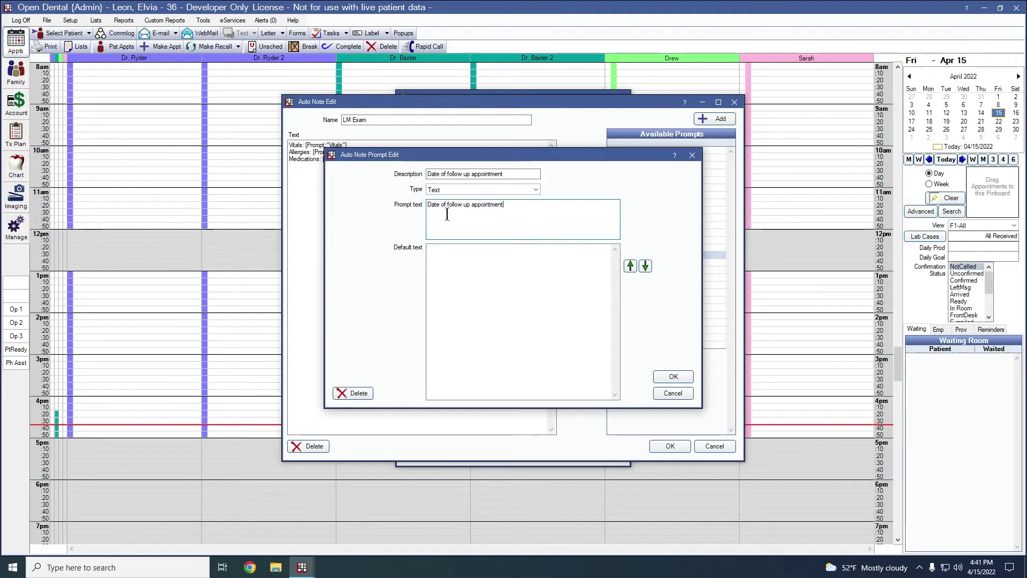
left_click(450, 261)
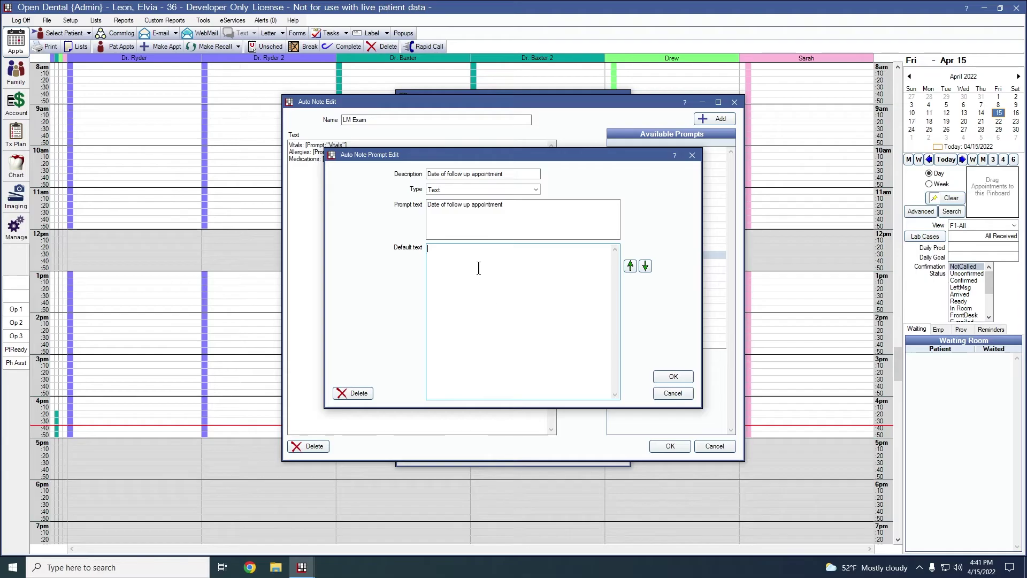
left_click(669, 376)
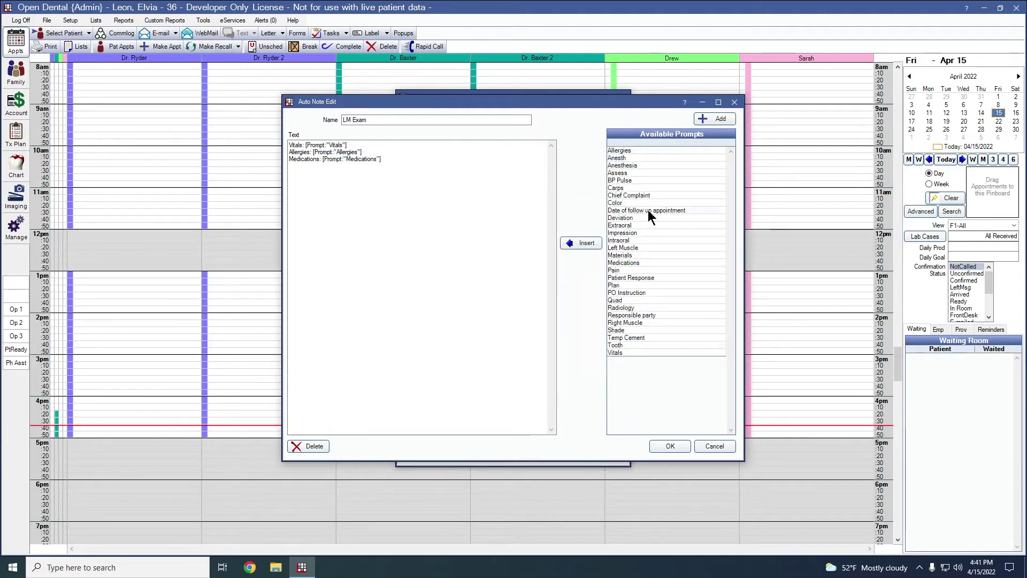
Start a new OneResponse prompt with description and prompt text 'Referral Source'
left_click(701, 122)
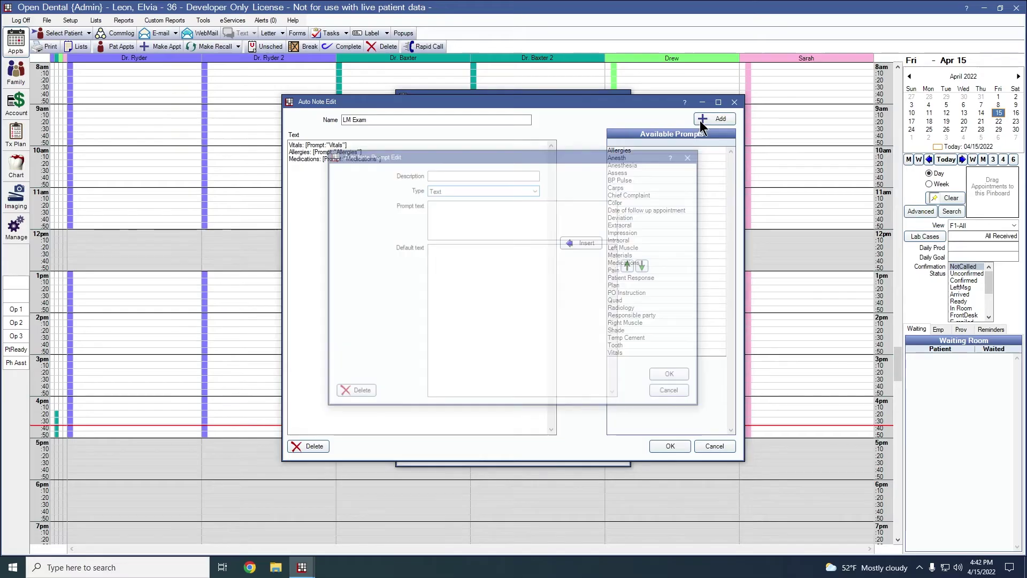
left_click(482, 190)
left_click(463, 206)
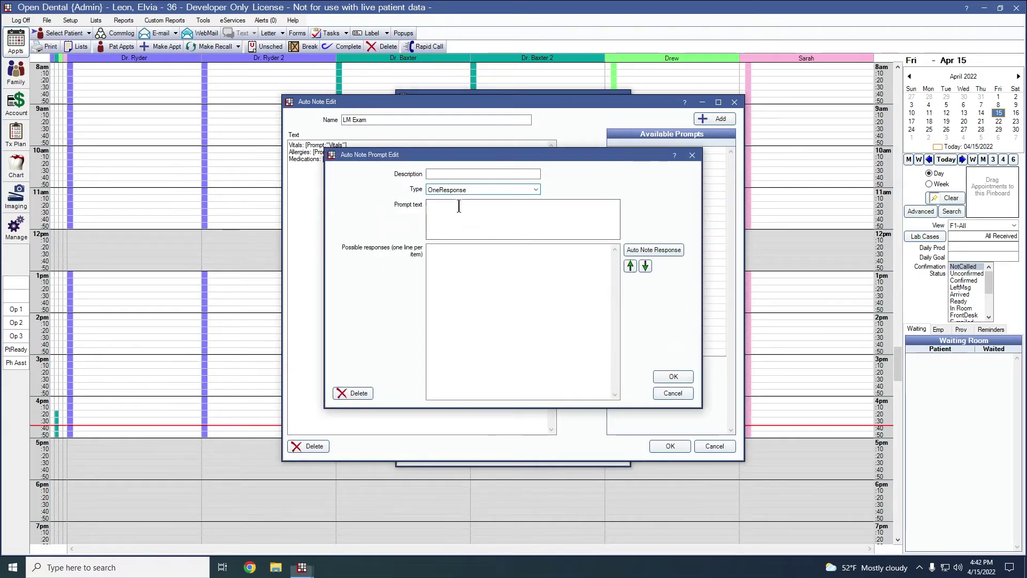
left_click(447, 174)
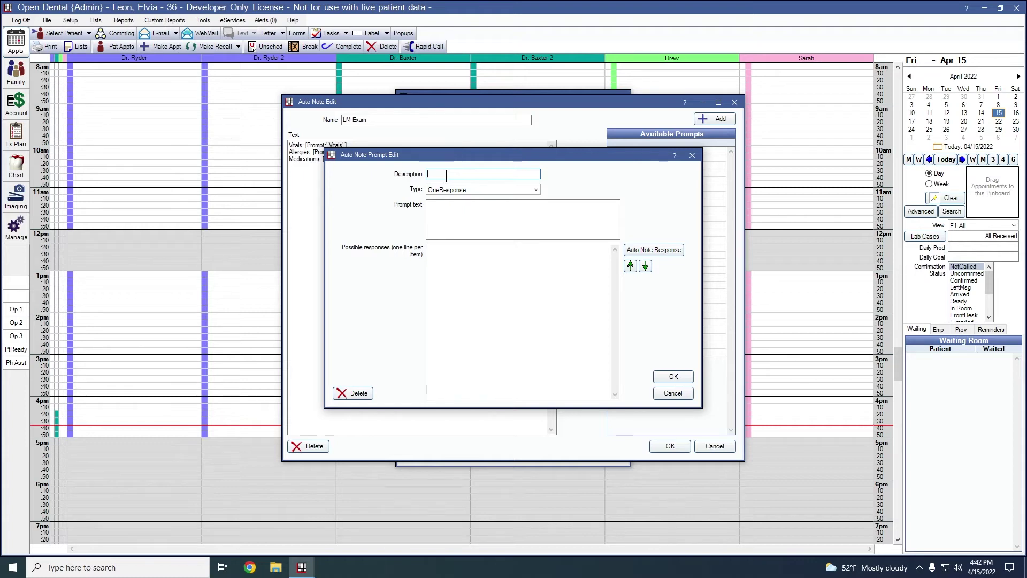
type("Referral Source")
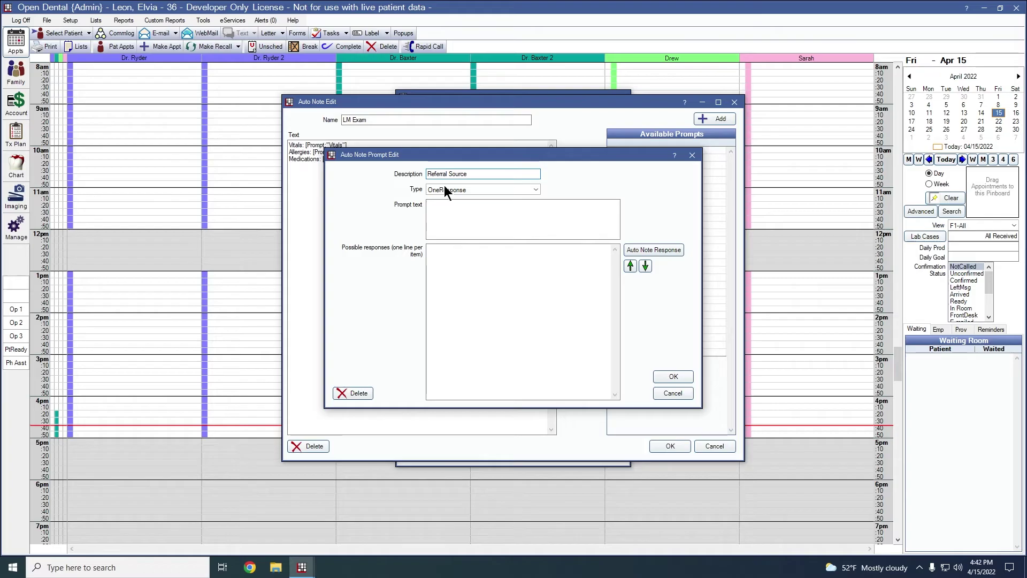
left_click(437, 208)
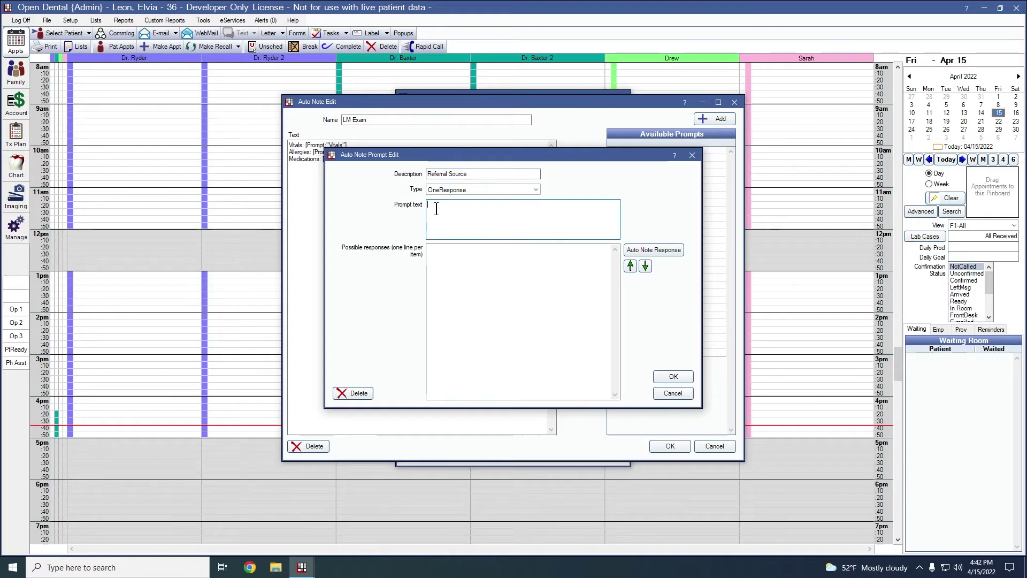
type("Referral Source")
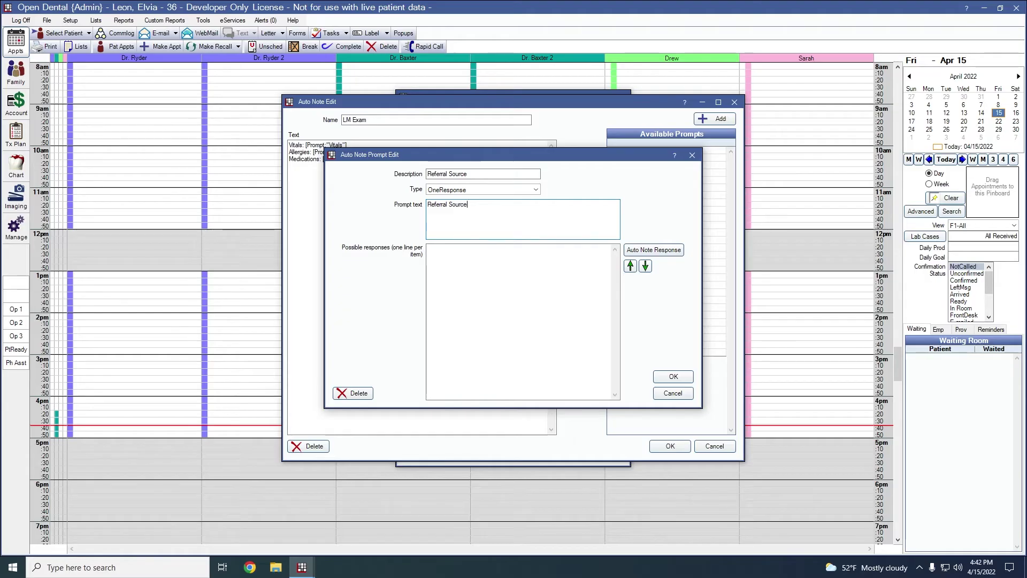
Give it responses Radio, Current Patient and Another Office, and save the prompt
left_click(438, 251)
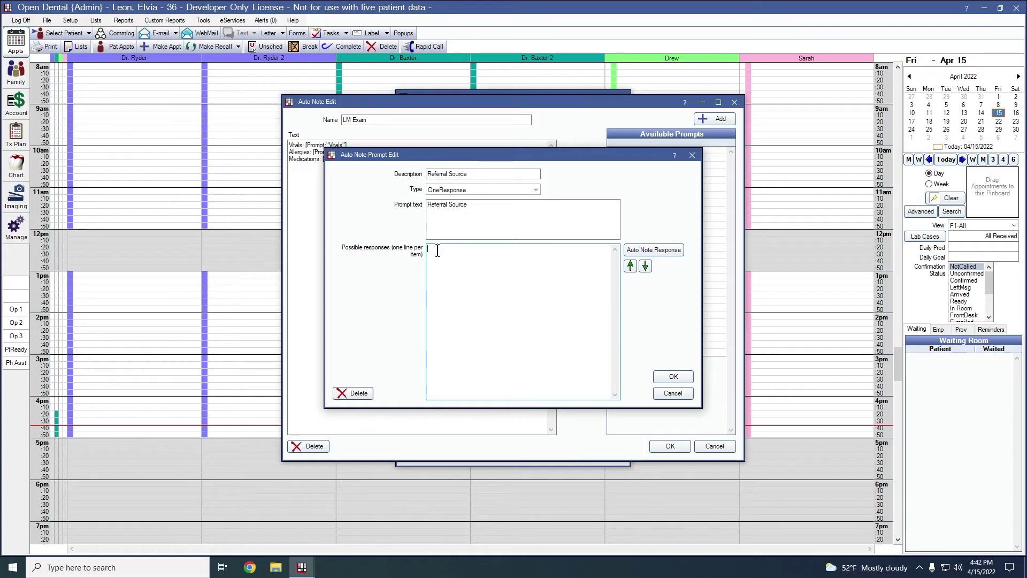
type("Radio")
key("Return")
type("Current Patient")
key("Return")
type("Ano")
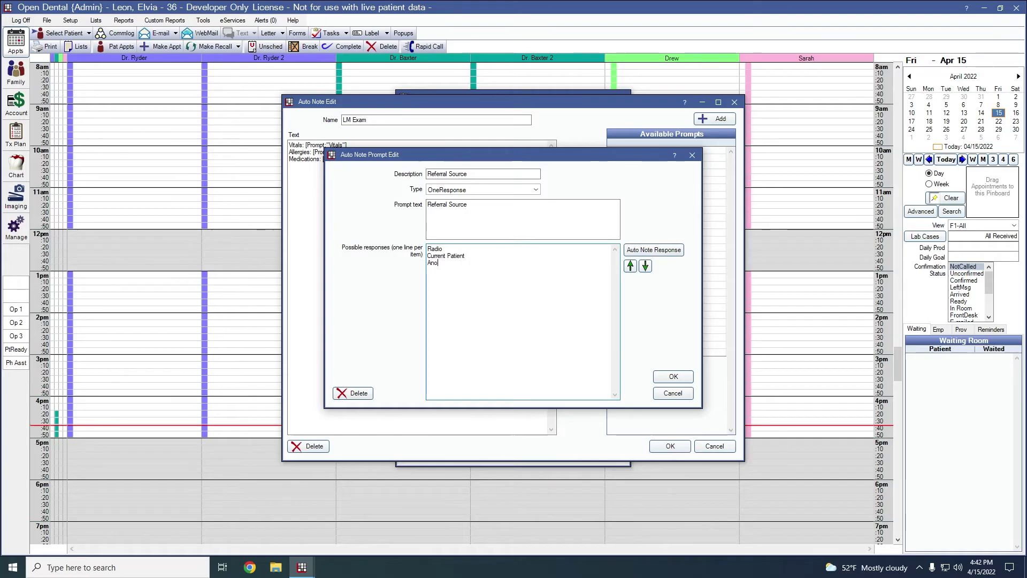
type("ther O")
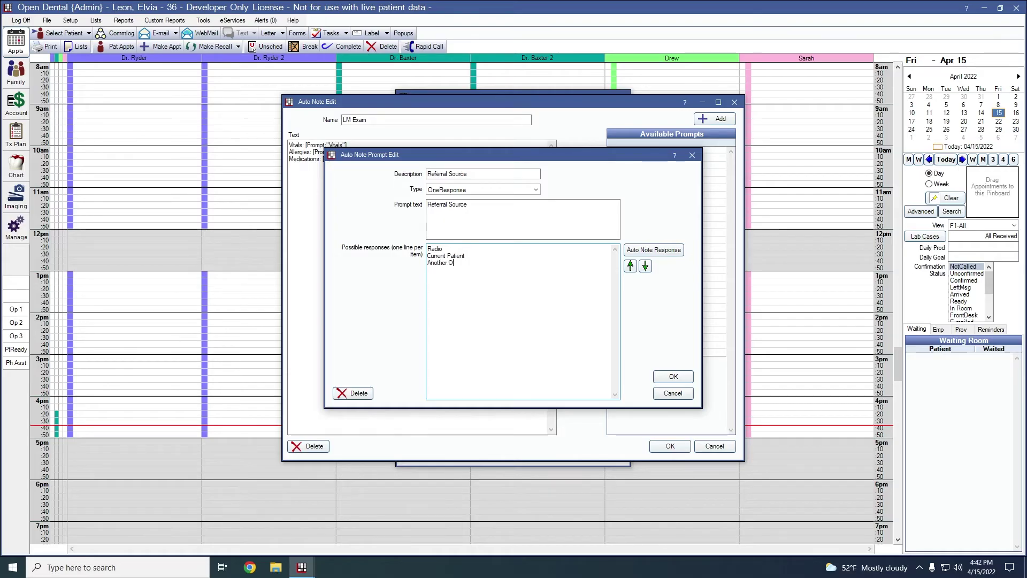
type("ffic")
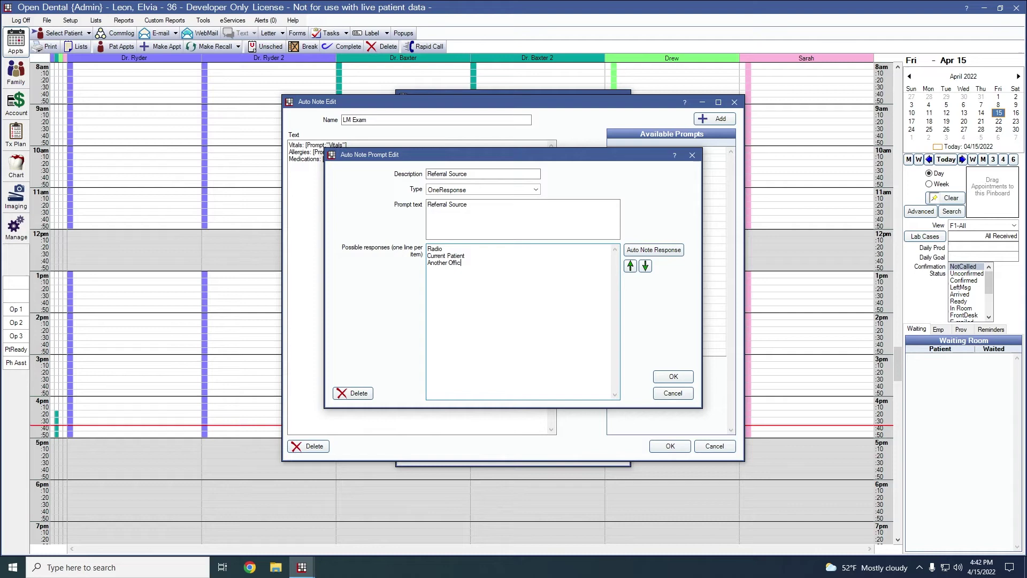
type("e")
left_click(665, 374)
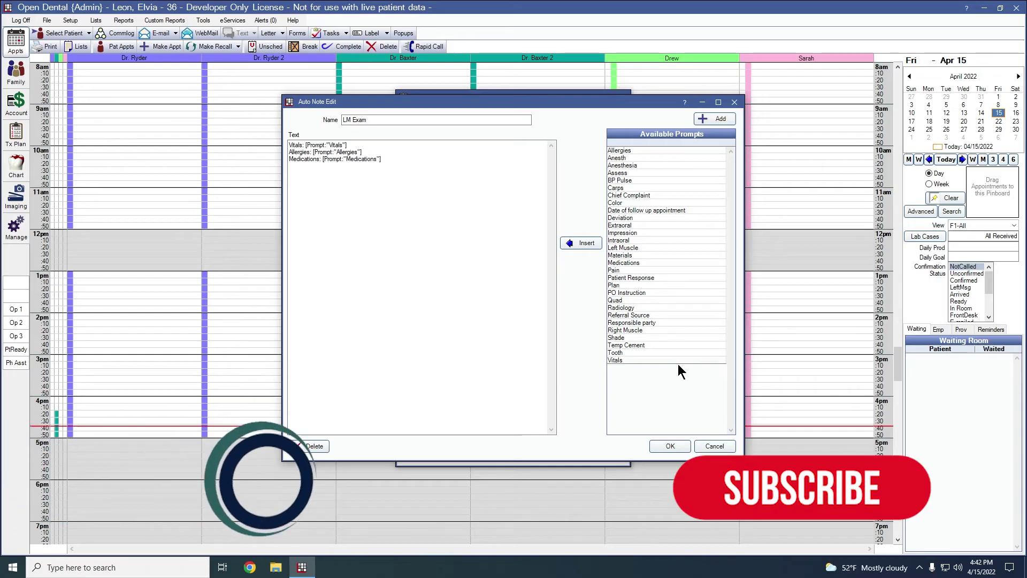
Start a new MultiResponse prompt with description and prompt text 'At home dental care'
left_click(707, 119)
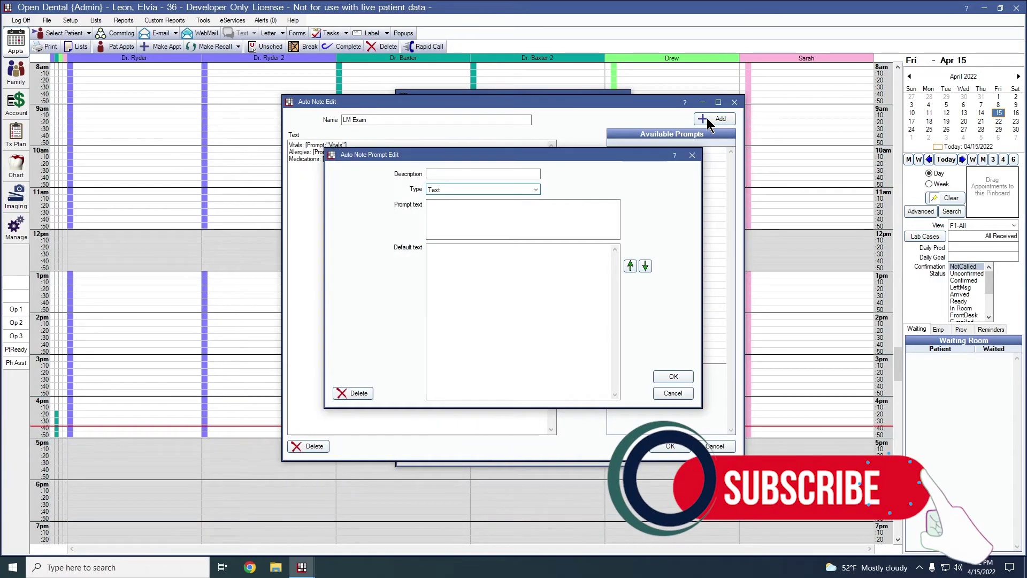
left_click(535, 189)
left_click(460, 212)
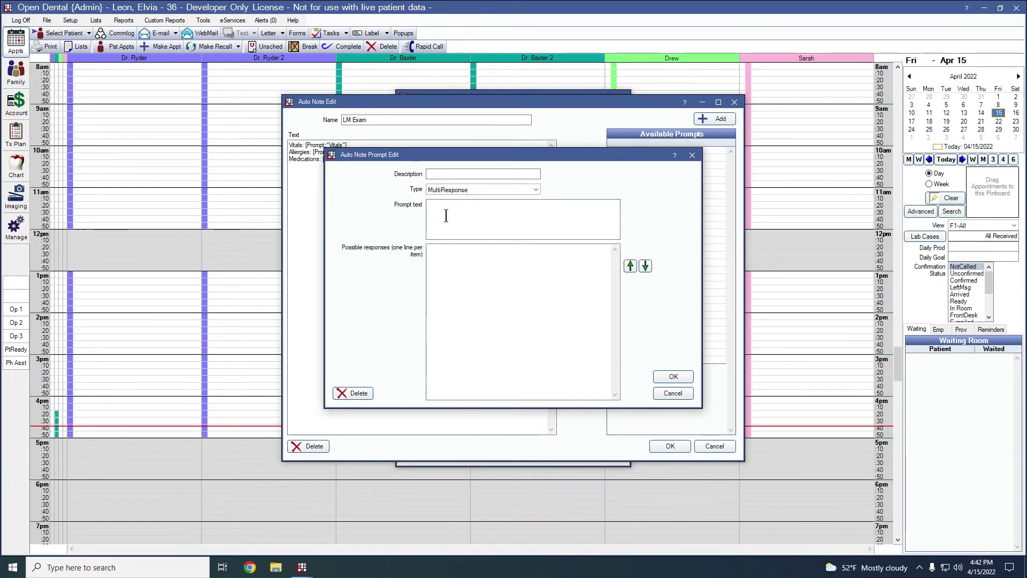
left_click(442, 173)
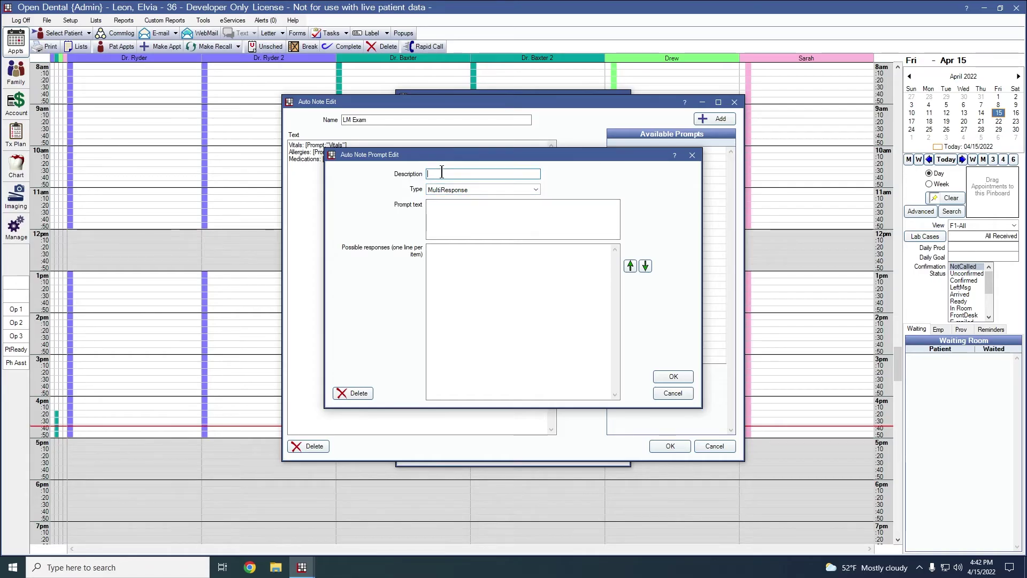
type("At home d")
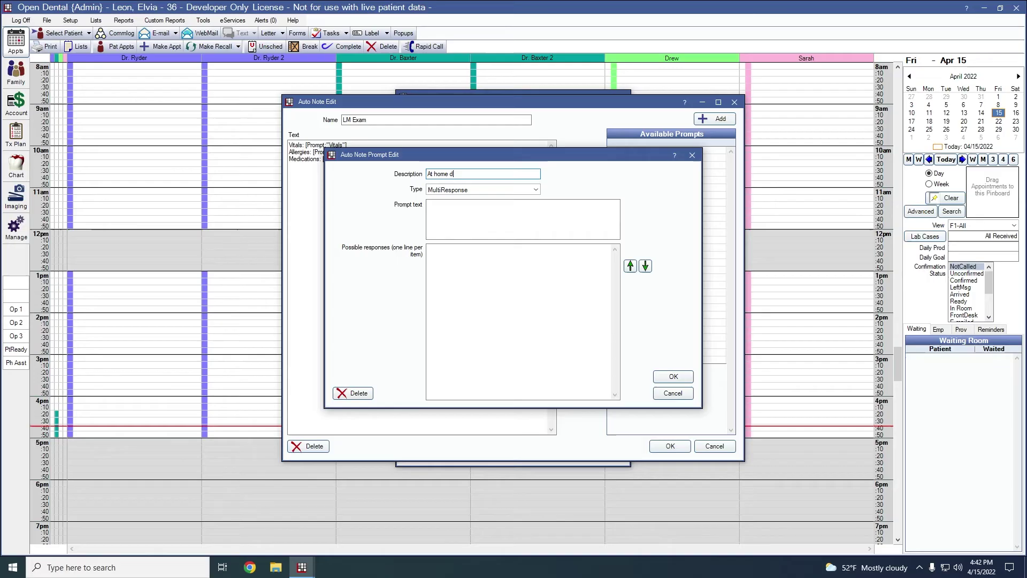
type("ental care")
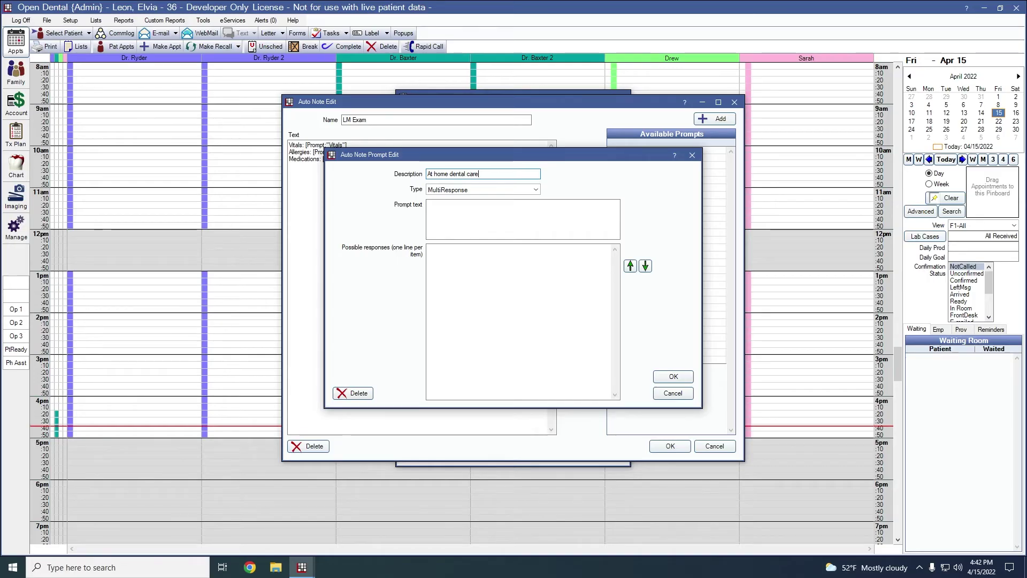
left_click(436, 205)
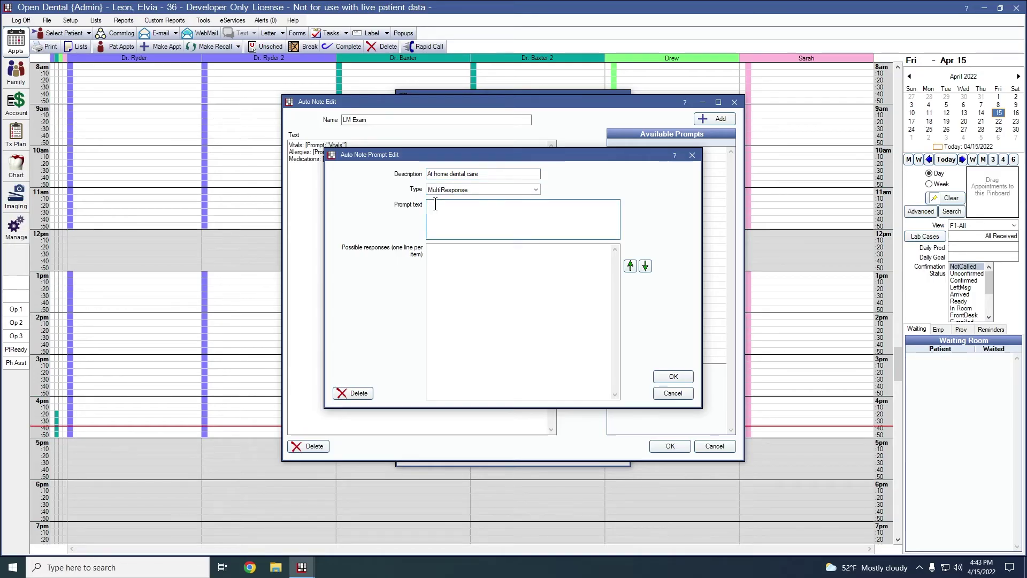
type("At home ")
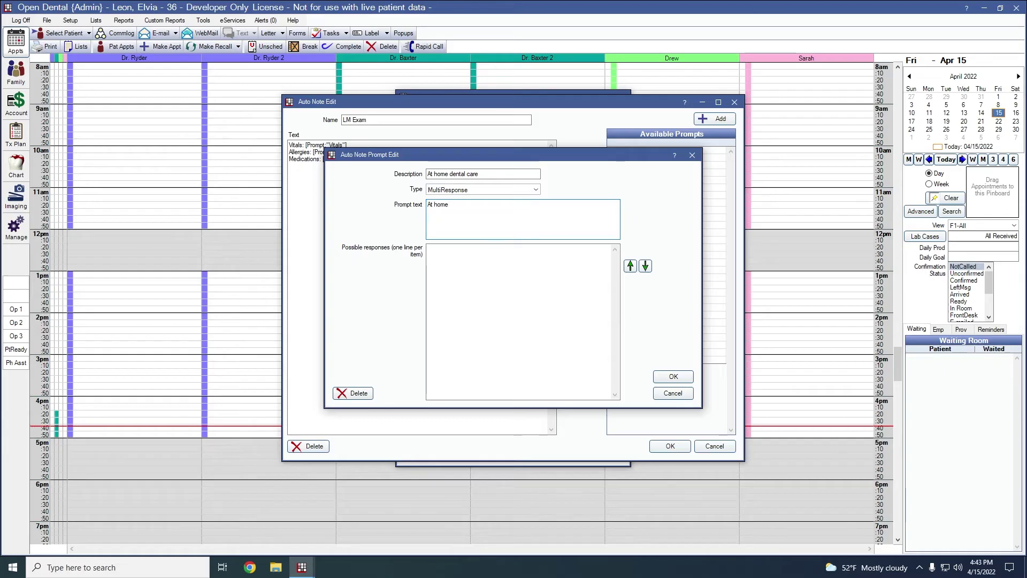
type("dental care")
Enter the possible responses Brushing, Flossing and Water Pick
left_click(479, 263)
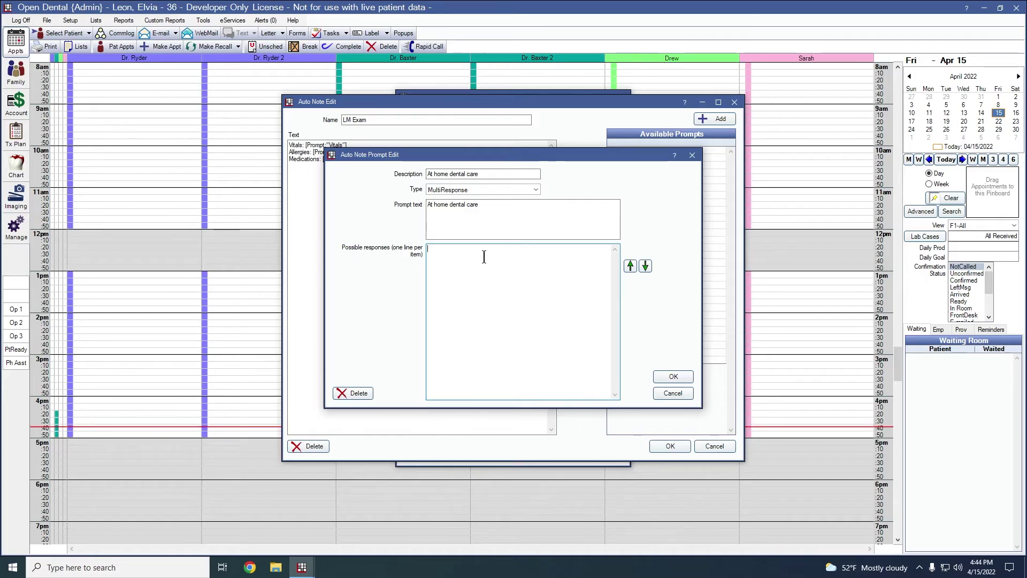
type("Brush")
key("BackSpace")
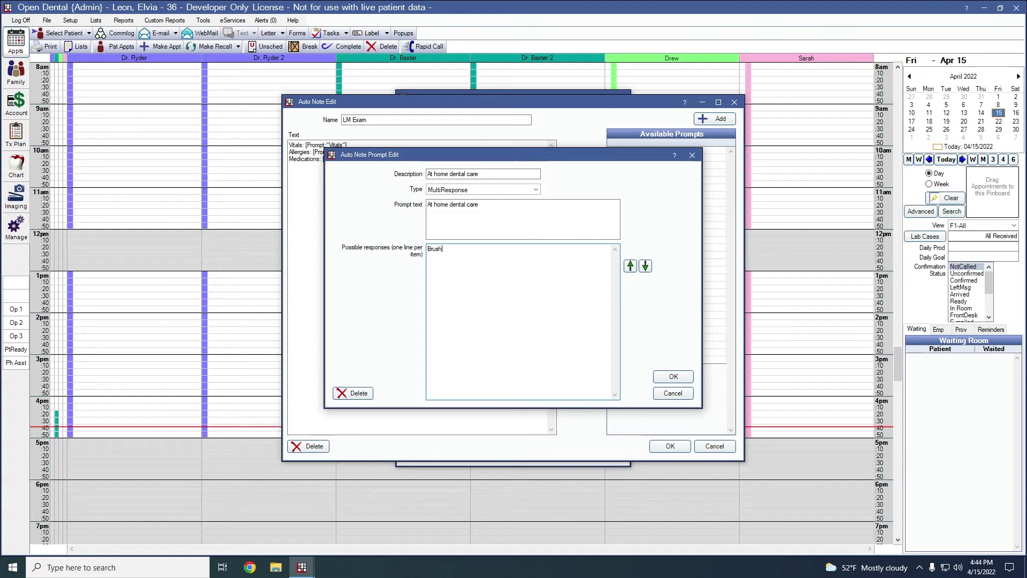
type("ing")
key("Return")
type("Flossing ")
type("Water Pick")
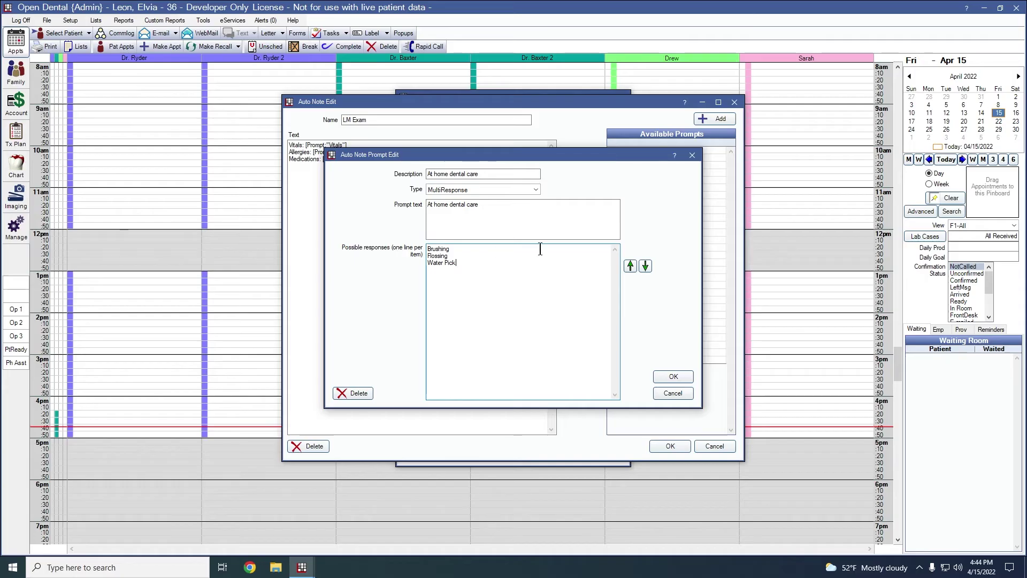
Save the At home dental care prompt and add a 'Referral Source:' line with its prompt
left_click(672, 377)
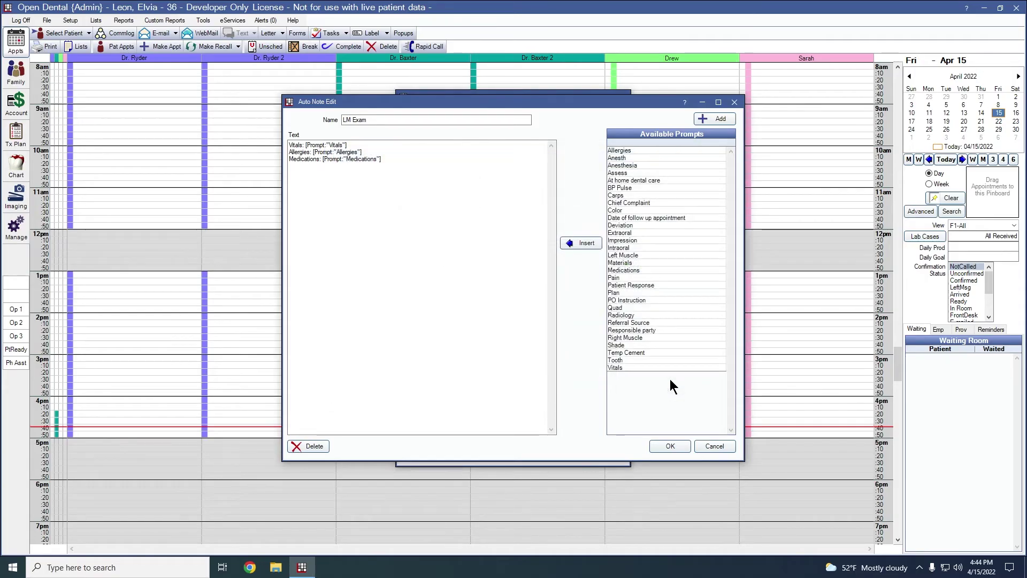
left_click(388, 163)
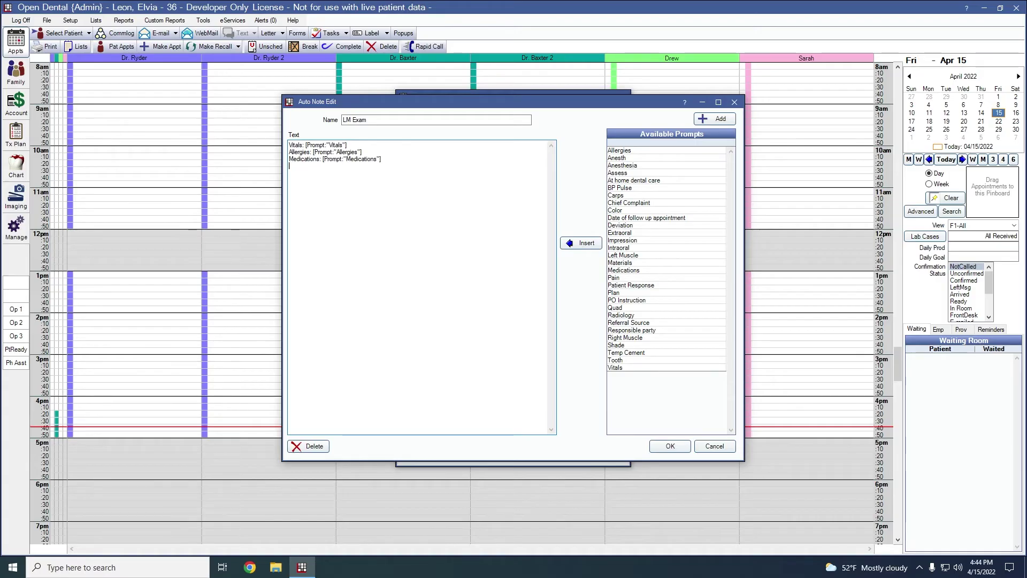
type("Referral ")
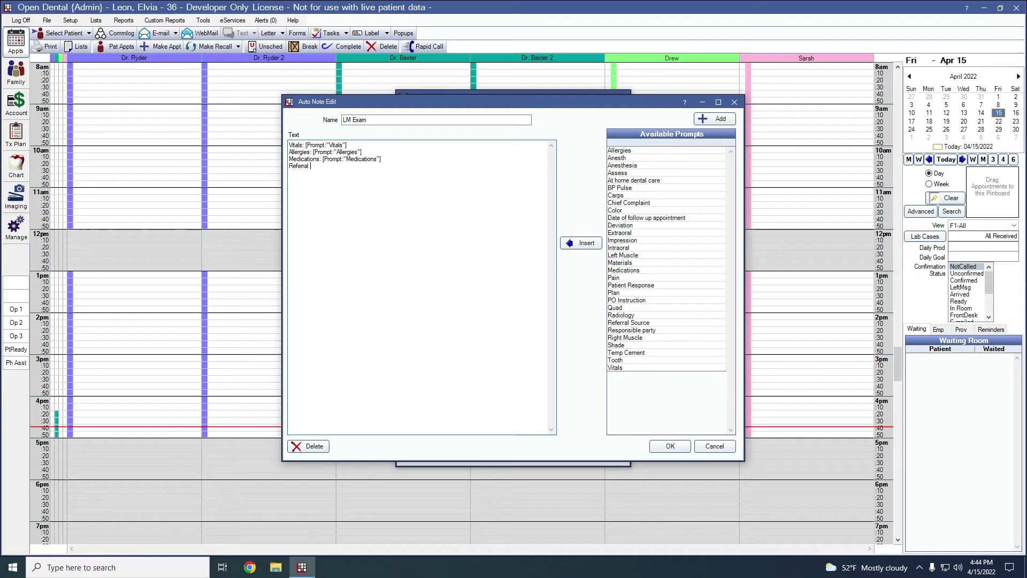
type("Source:")
left_click(642, 324)
left_click(581, 243)
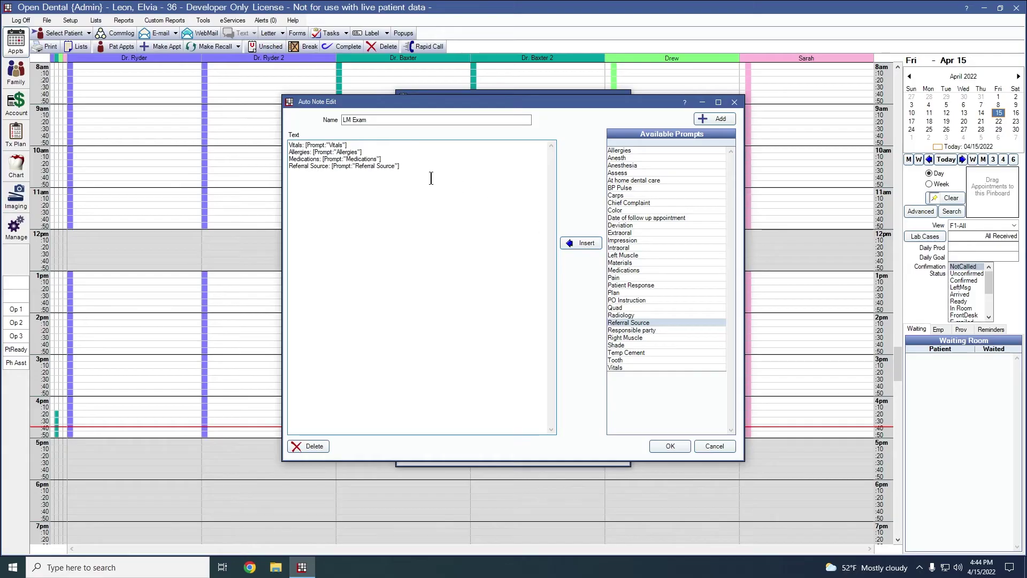
Add 'Date of follow up appointment:' and 'At home dental care:' lines with their matching prompts
key("Return")
type("Date")
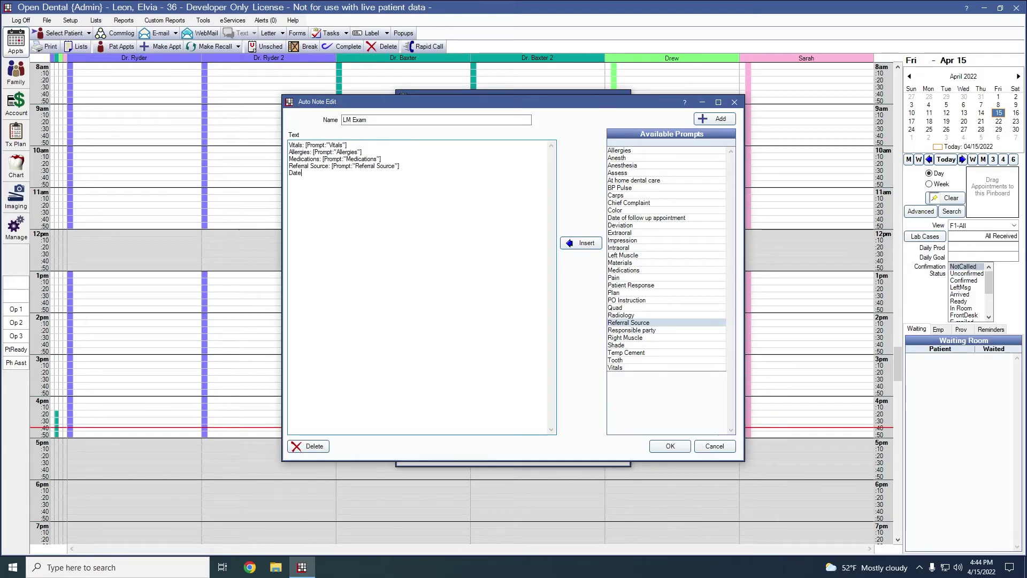
type(" of follow up appointme")
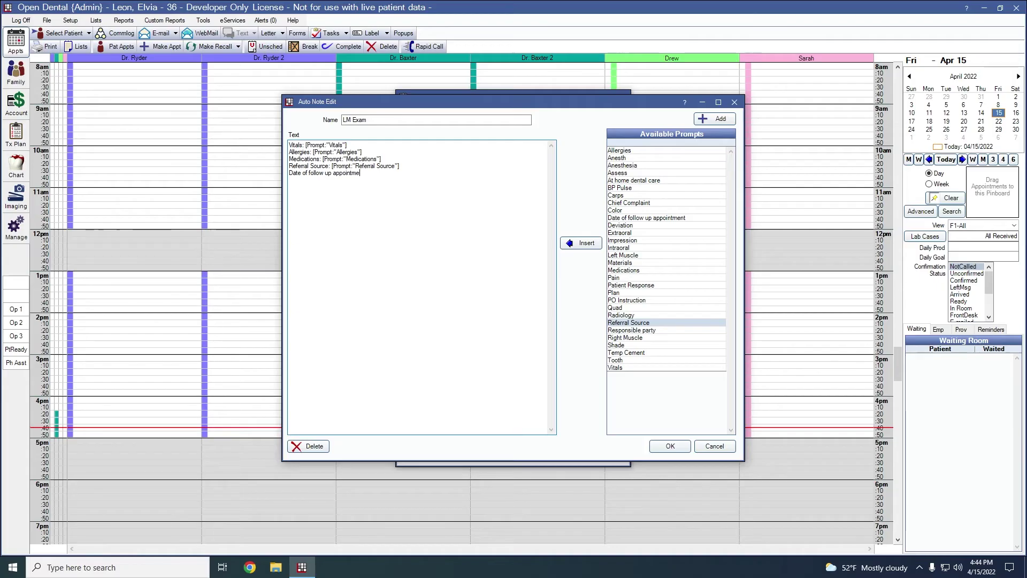
type("nt:")
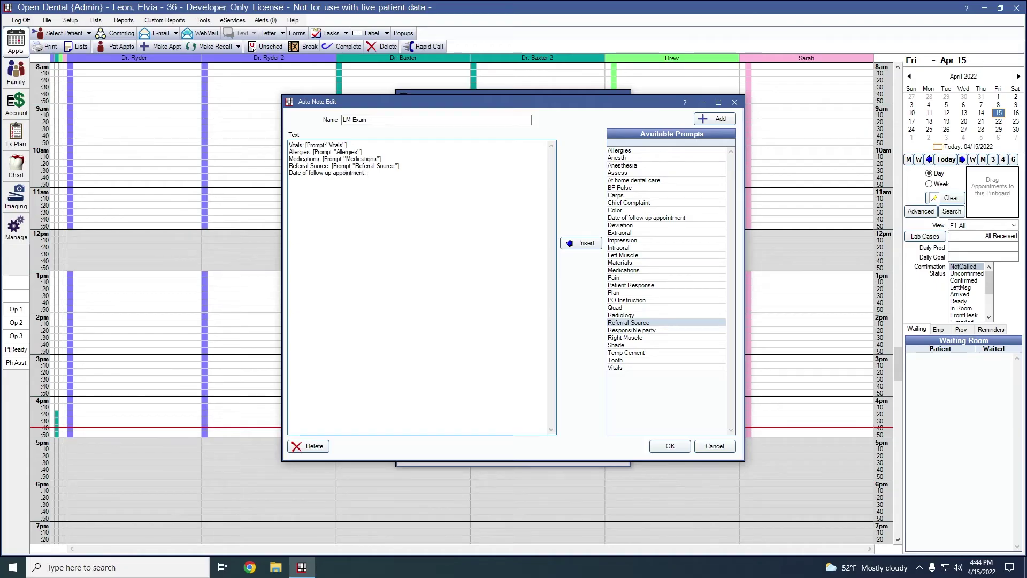
left_click(651, 218)
left_click(581, 241)
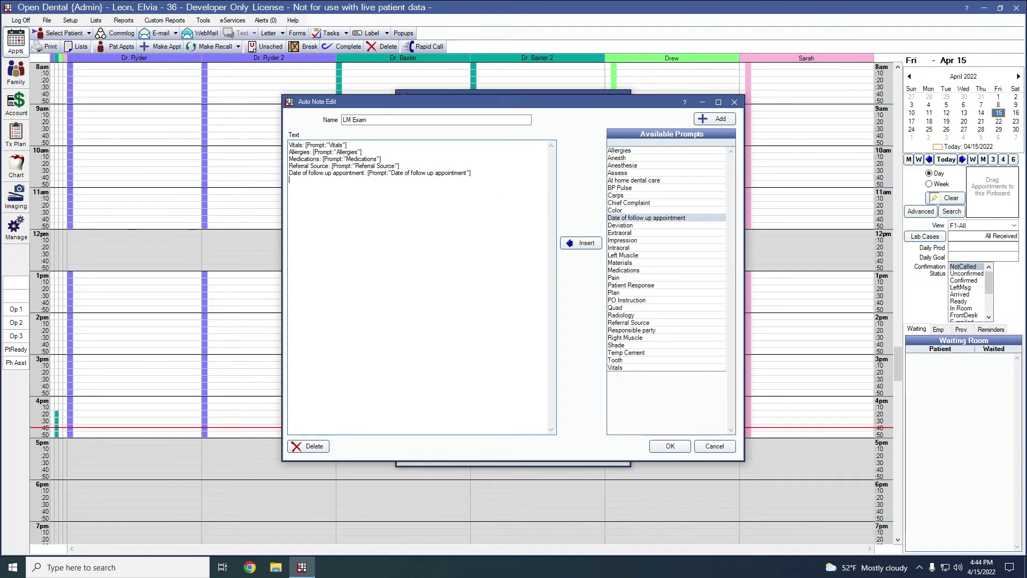
type("me dent")
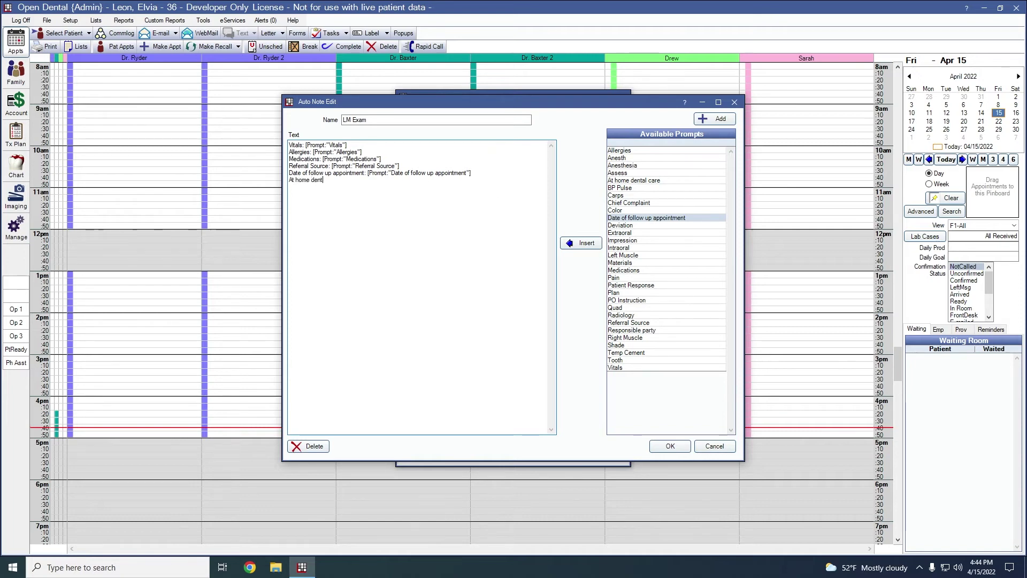
type("al care:")
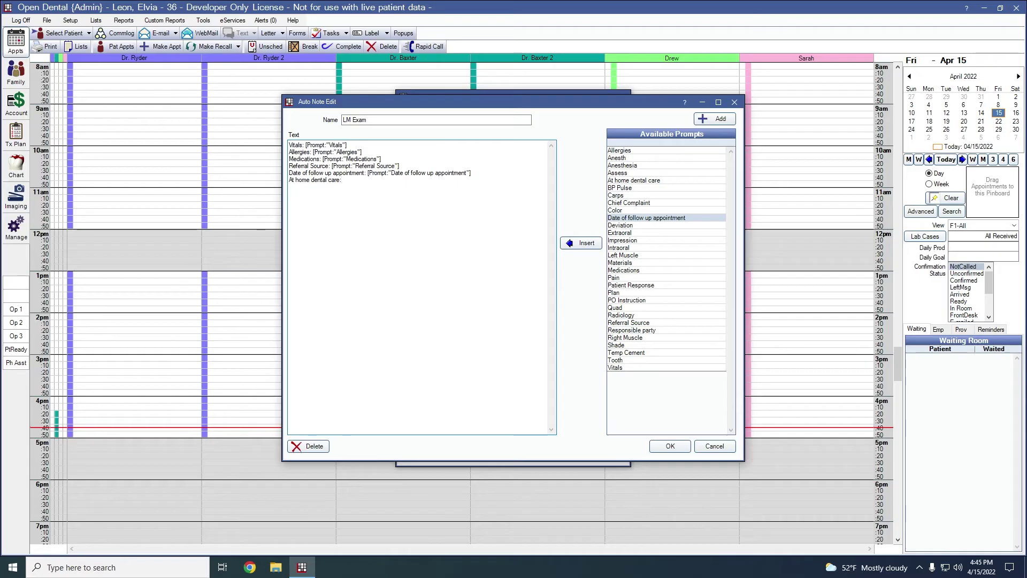
left_click(657, 180)
left_click(591, 243)
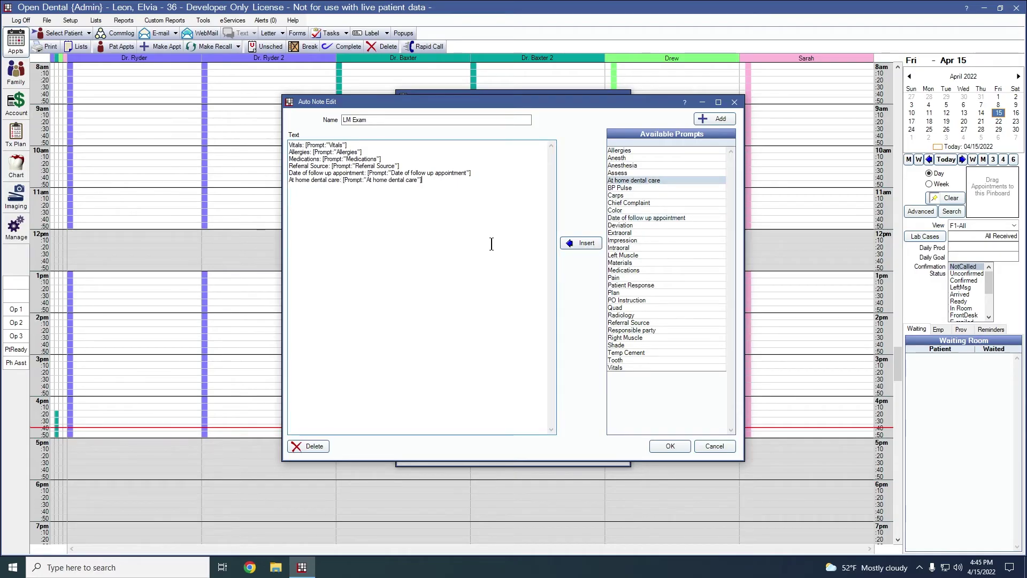
Add a 'Moderate' response below High in the Pain prompt and save it
double_click(623, 280)
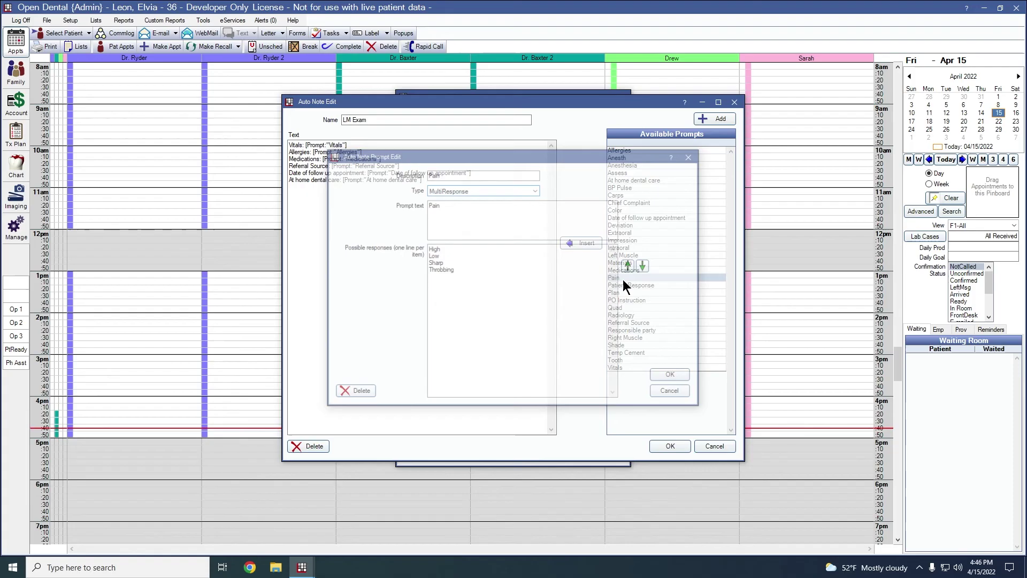
left_click(453, 250)
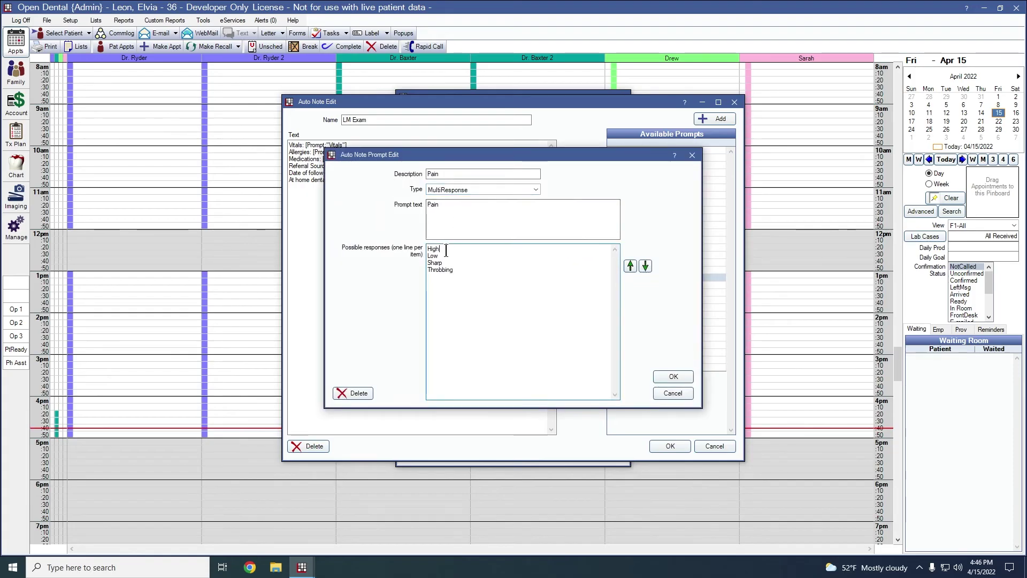
key("Return")
type("Moderate")
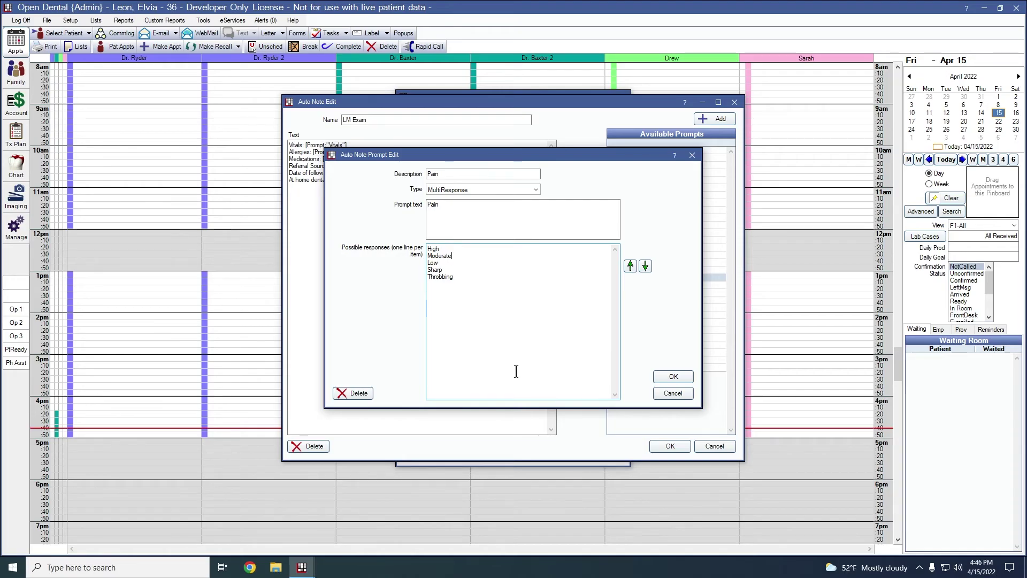
left_click(673, 377)
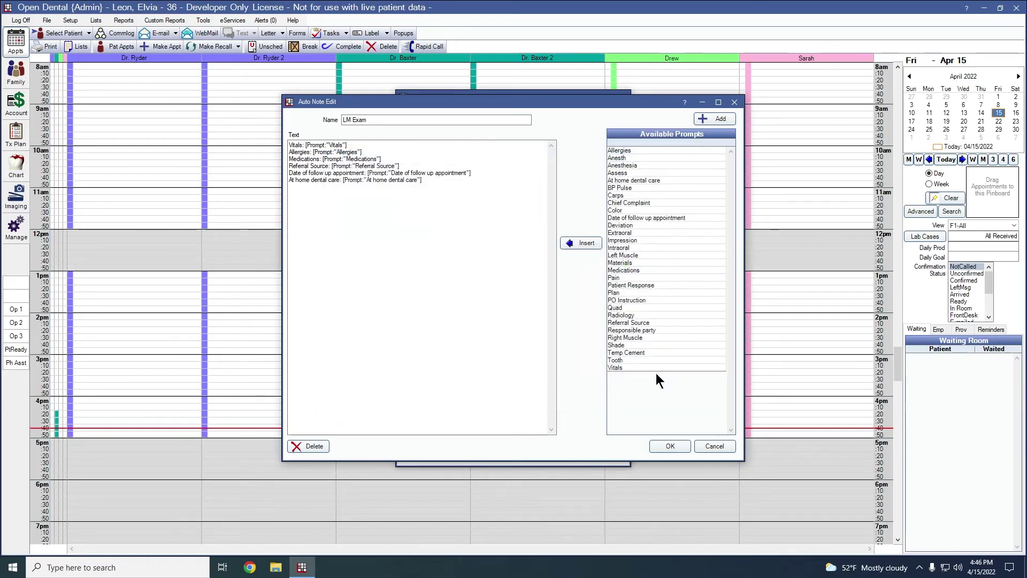
Add a final 'Pain:' line to the LM Exam note text followed by the Pain prompt
left_click(432, 179)
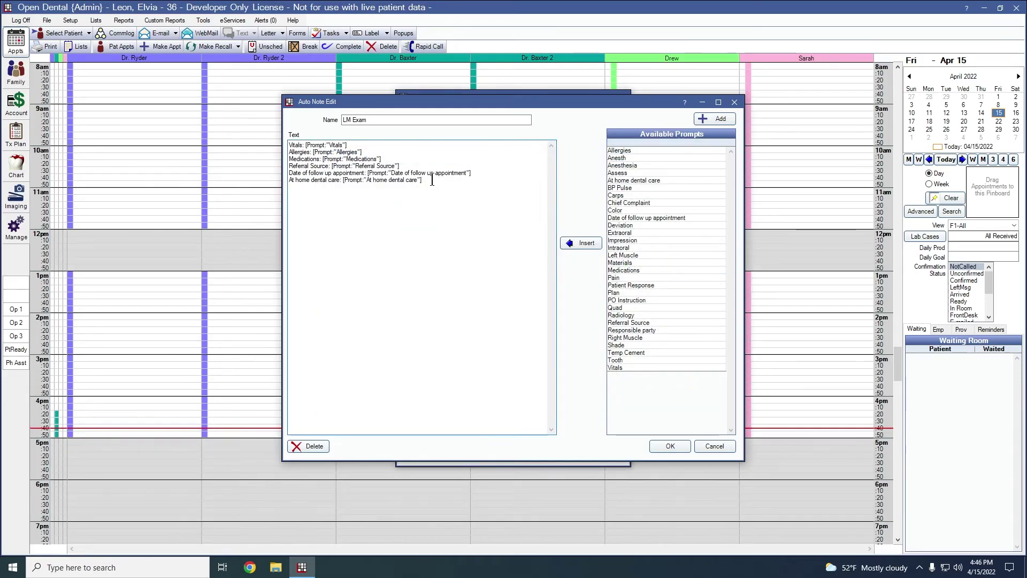
key("Return")
type("Pain")
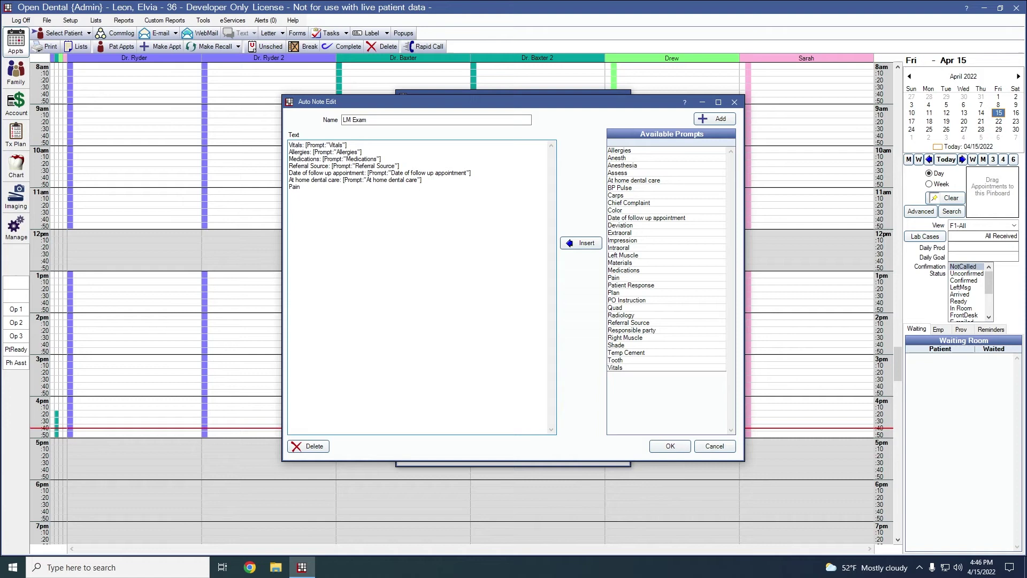
type(":")
left_click(613, 278)
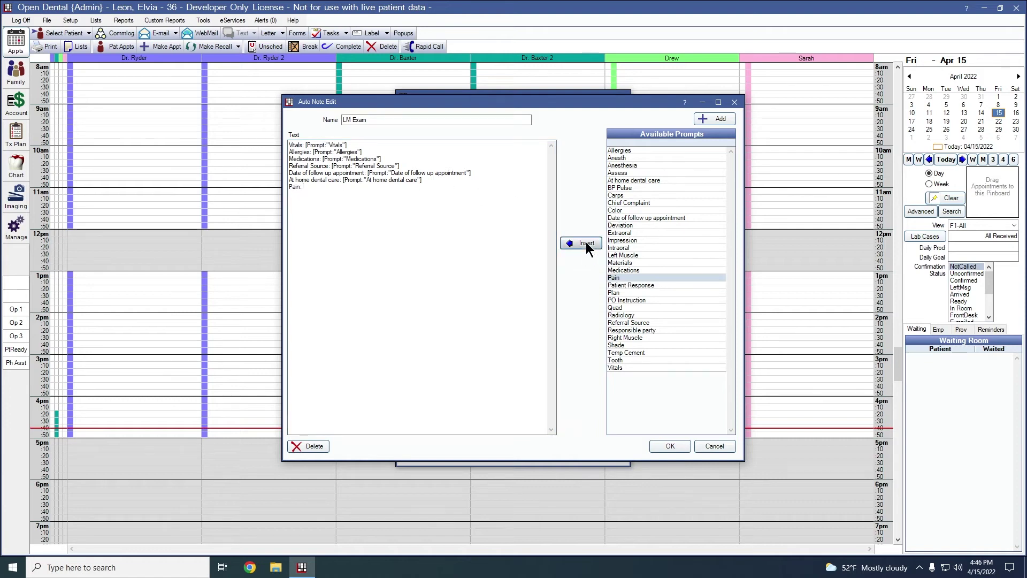
left_click(581, 243)
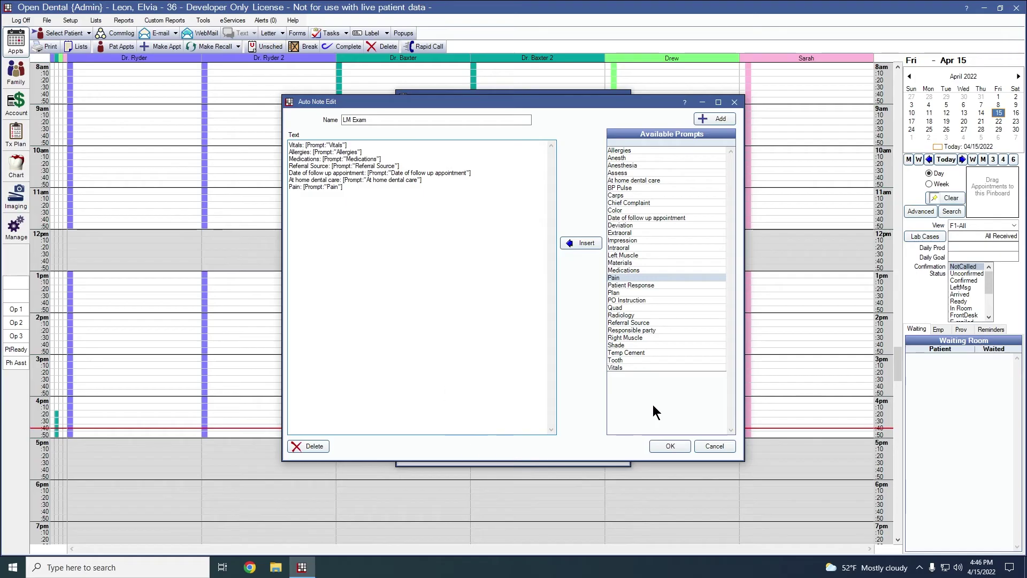
Save the LM Exam note, close Auto Notes, and open the D0150 comprehensive oral evaluation from the Chart
left_click(671, 446)
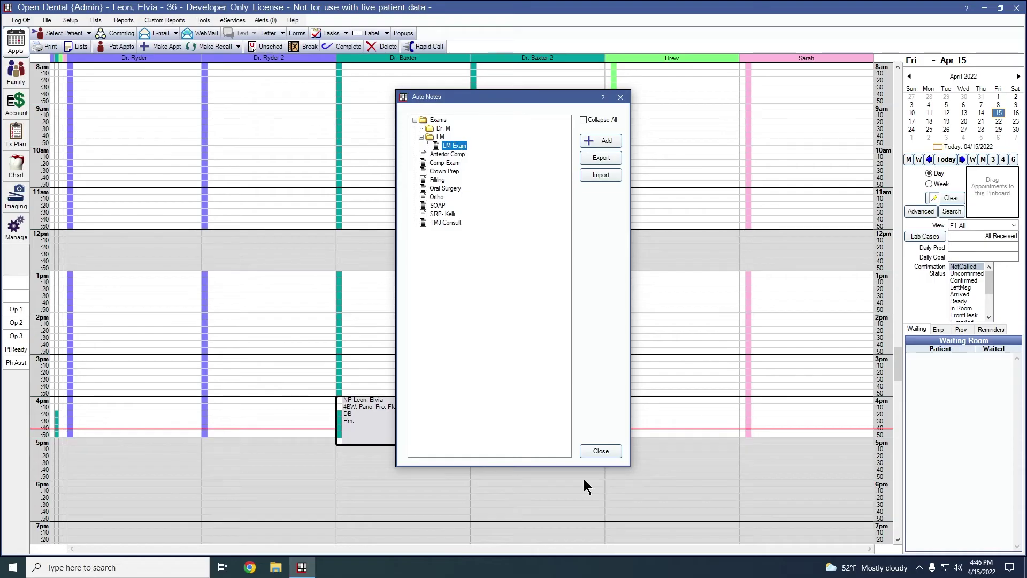
left_click(601, 451)
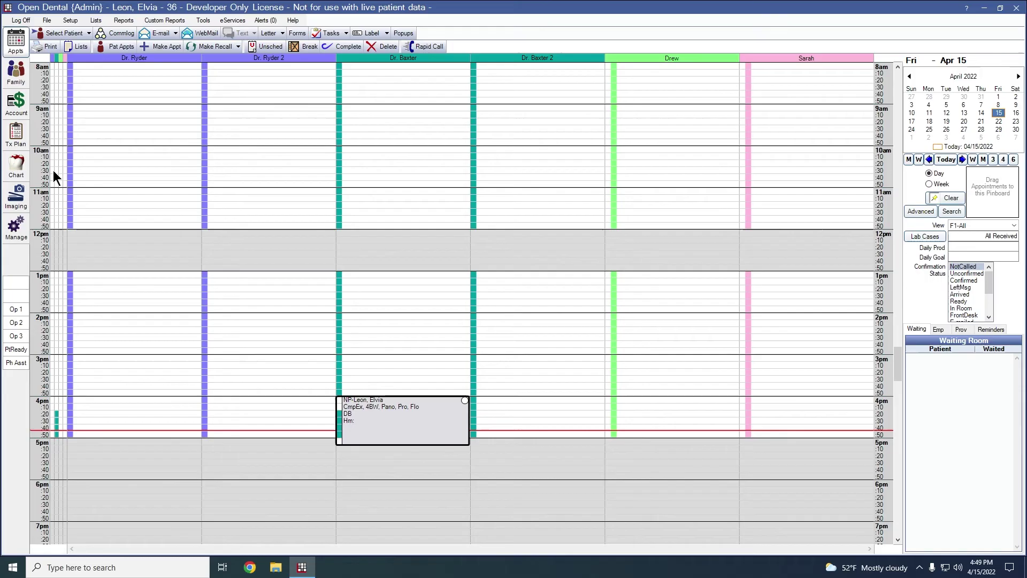
left_click(16, 171)
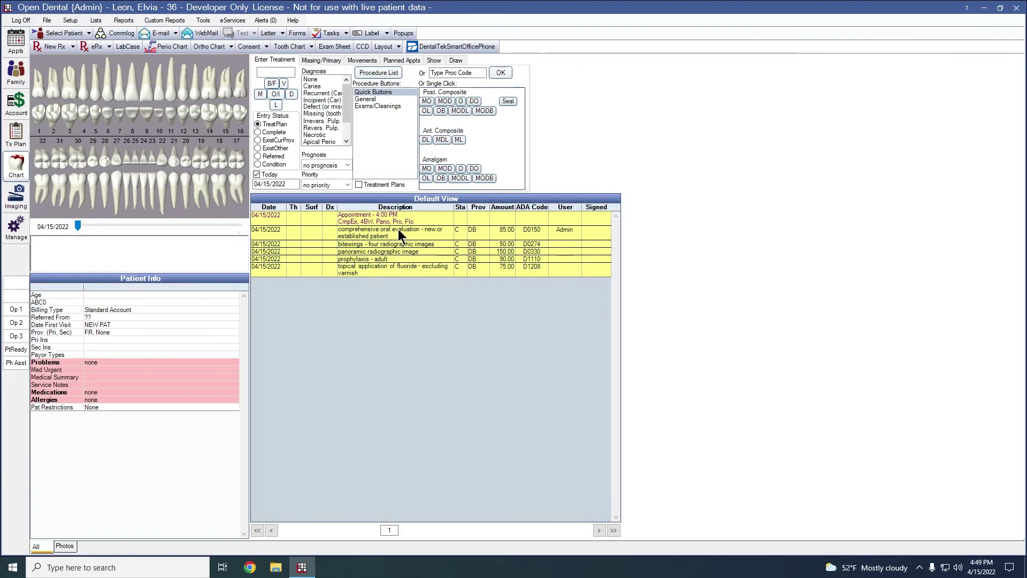
double_click(399, 229)
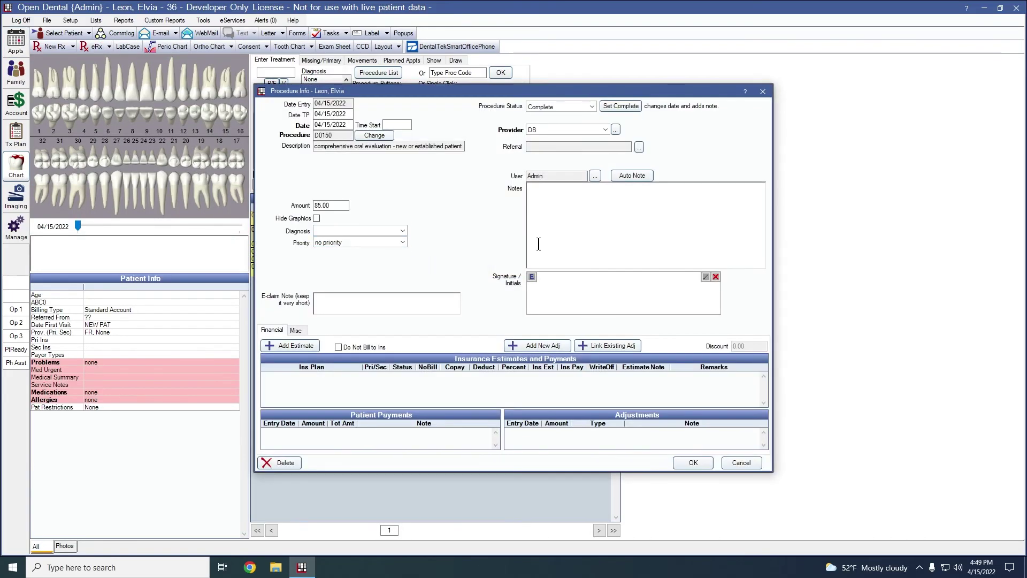
Insert the LM Exam auto note and enter 'fasdfasd' for the HR vital
left_click(632, 176)
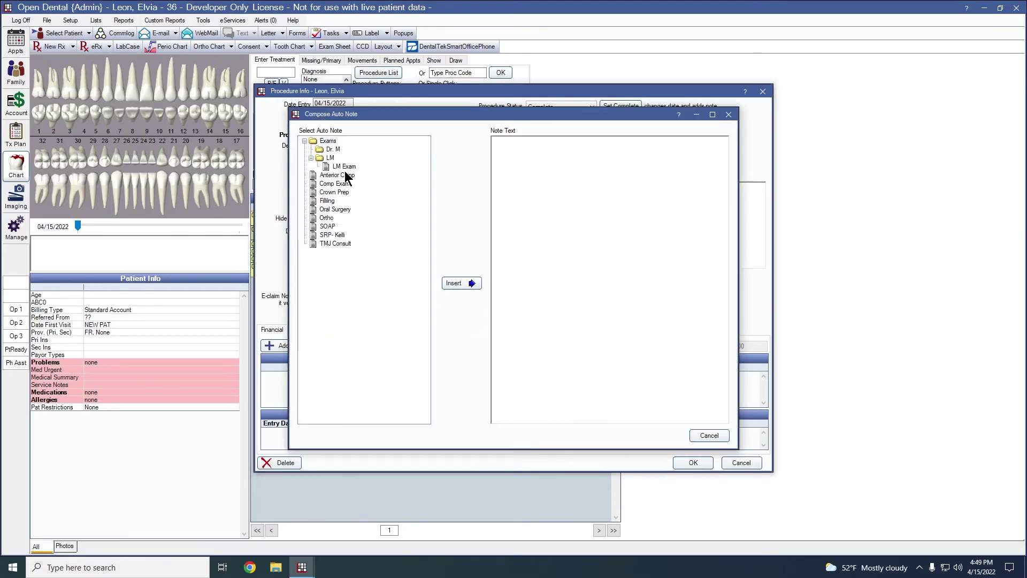
left_click(345, 170)
left_click(454, 283)
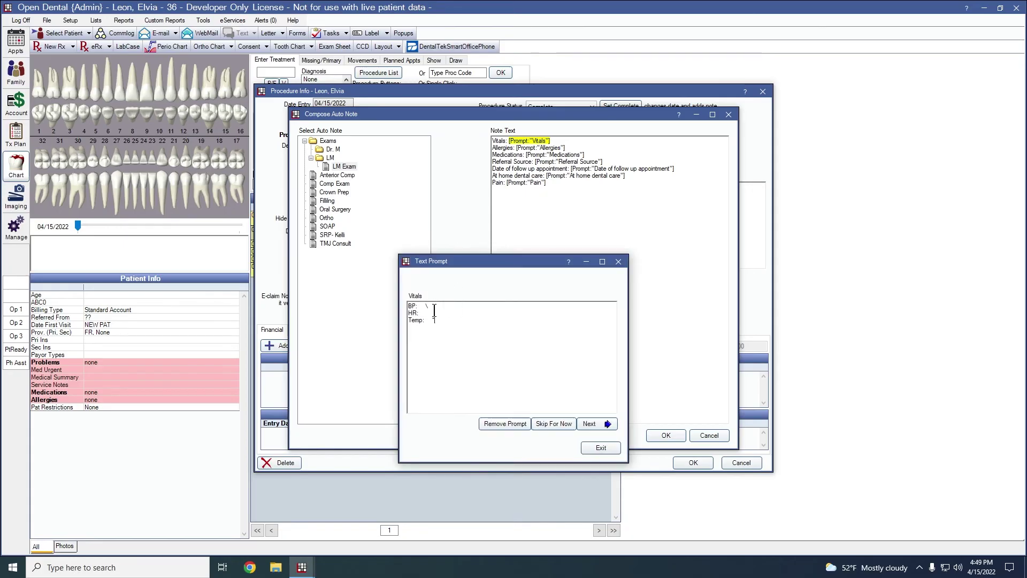
left_click(438, 313)
type("fasdfasd")
left_click(600, 423)
Answer Allergies with Latex, remove the Medications prompt, and set Referral Source to Current Patient
left_click(412, 329)
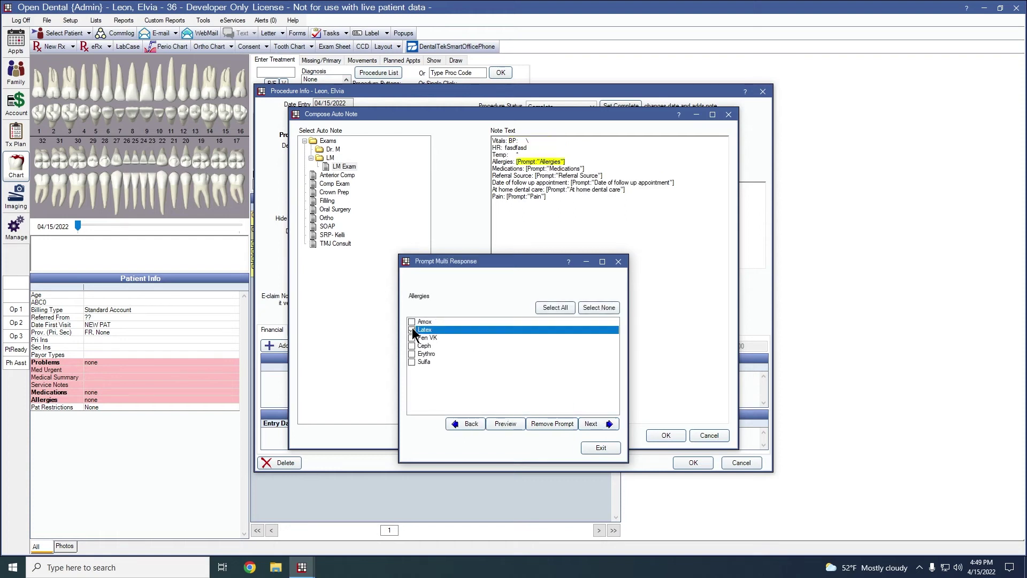
left_click(595, 424)
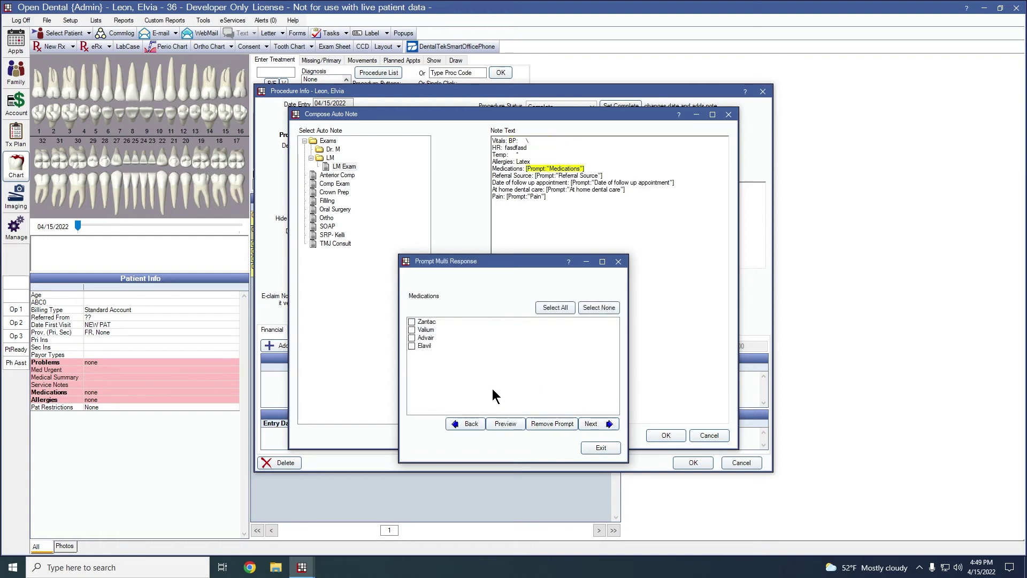
left_click(548, 425)
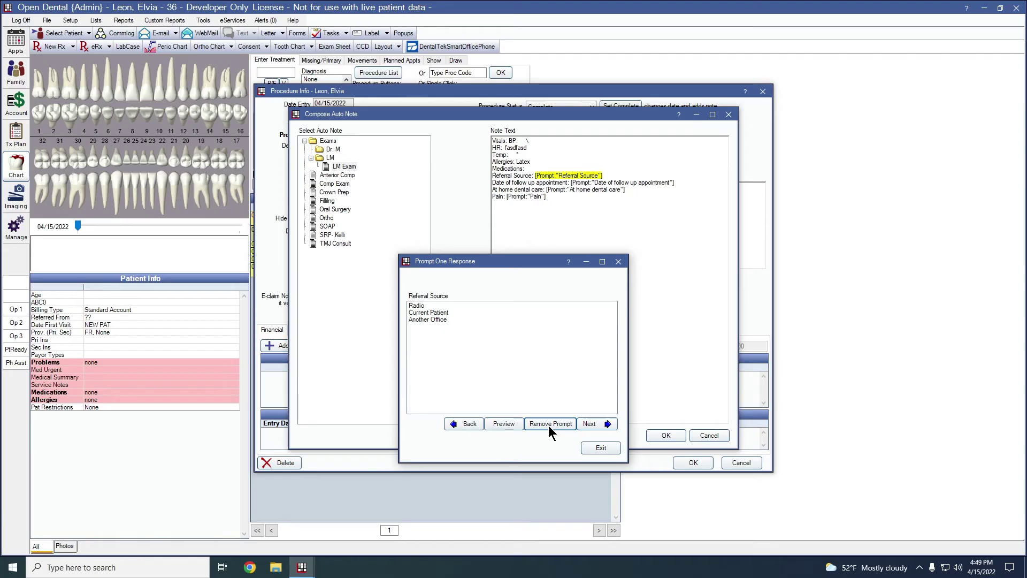
left_click(448, 314)
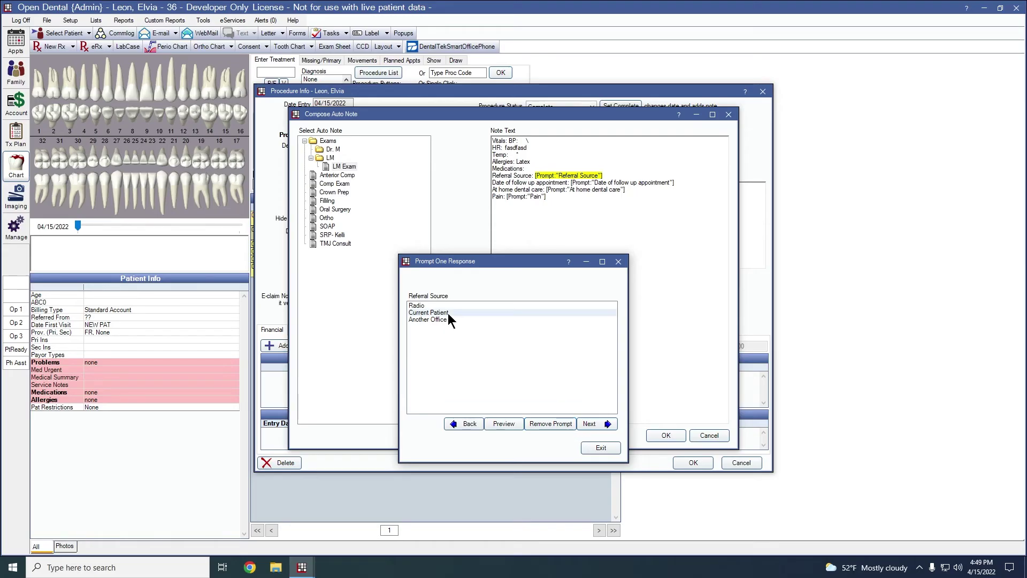
left_click(597, 421)
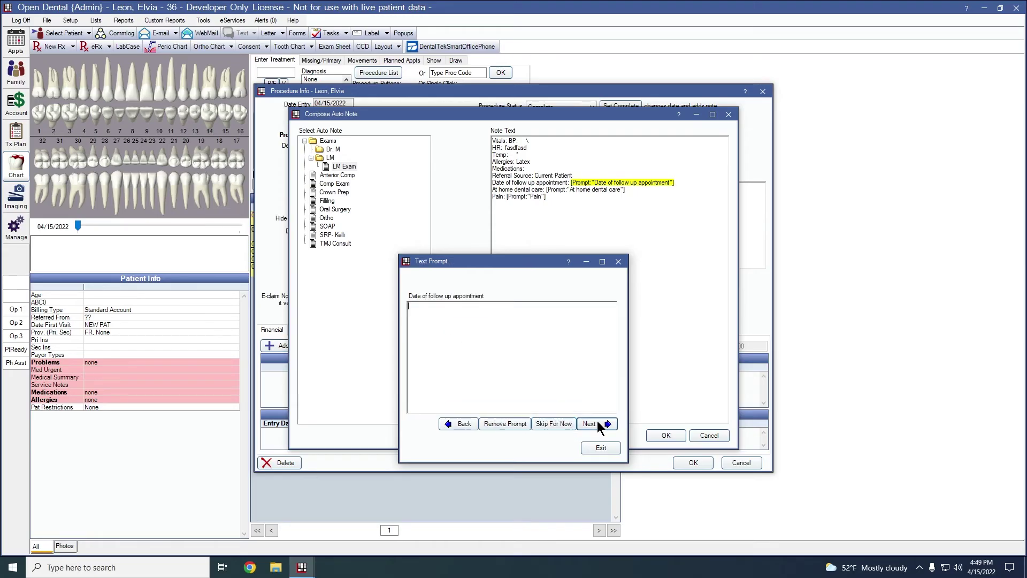
Skip the follow-up date, choose Brushing for home dental care and Sharp for Pain
left_click(547, 423)
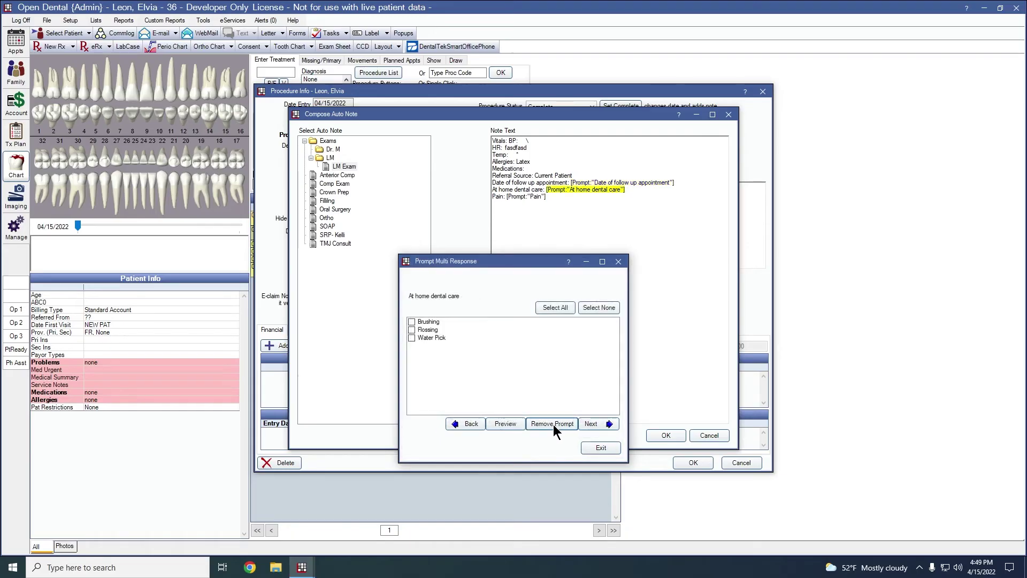
left_click(412, 322)
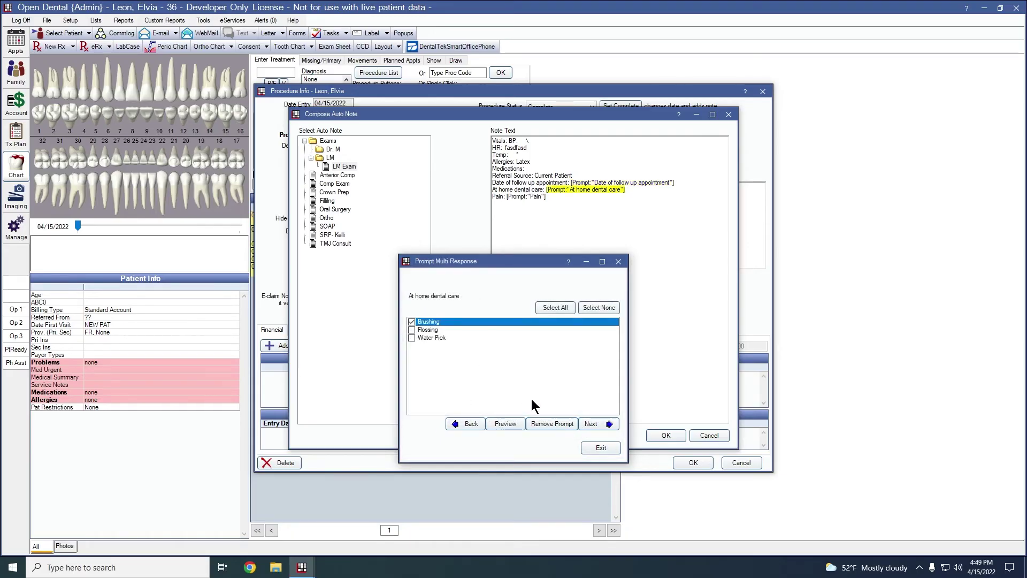
left_click(590, 424)
left_click(412, 346)
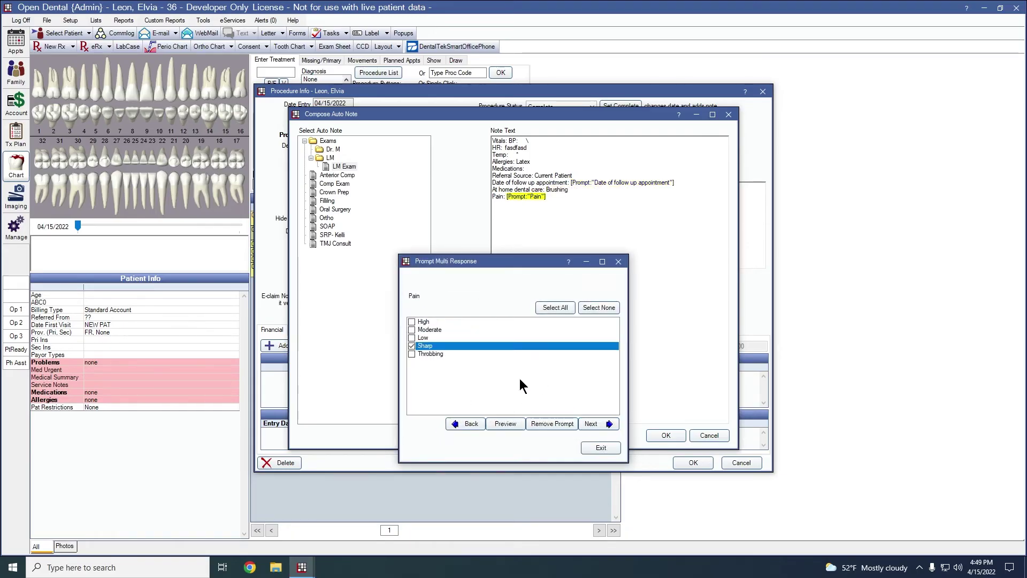
left_click(600, 423)
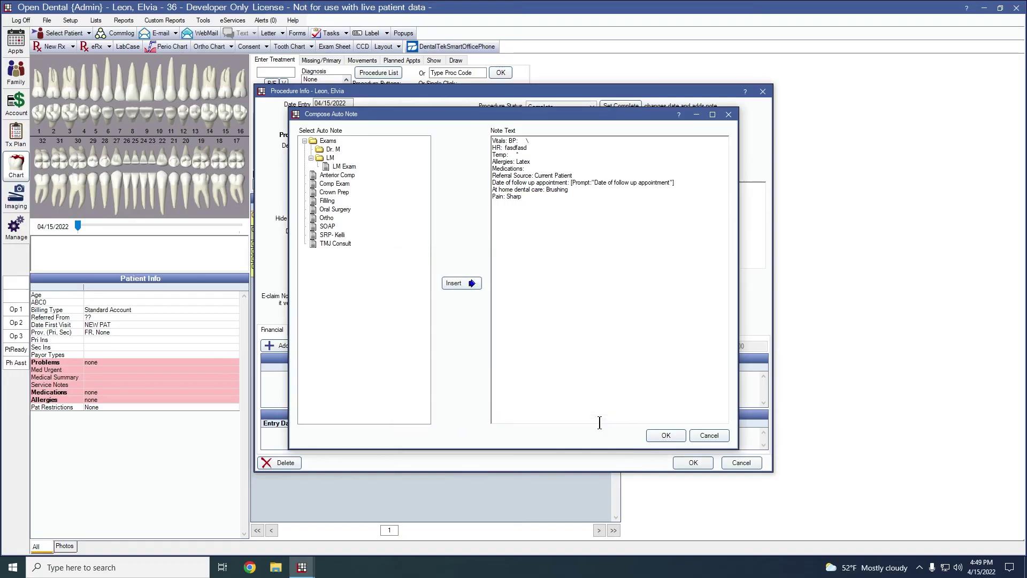
Insert the composed note into the procedure notes and append text to the BP and Temp lines
left_click(665, 437)
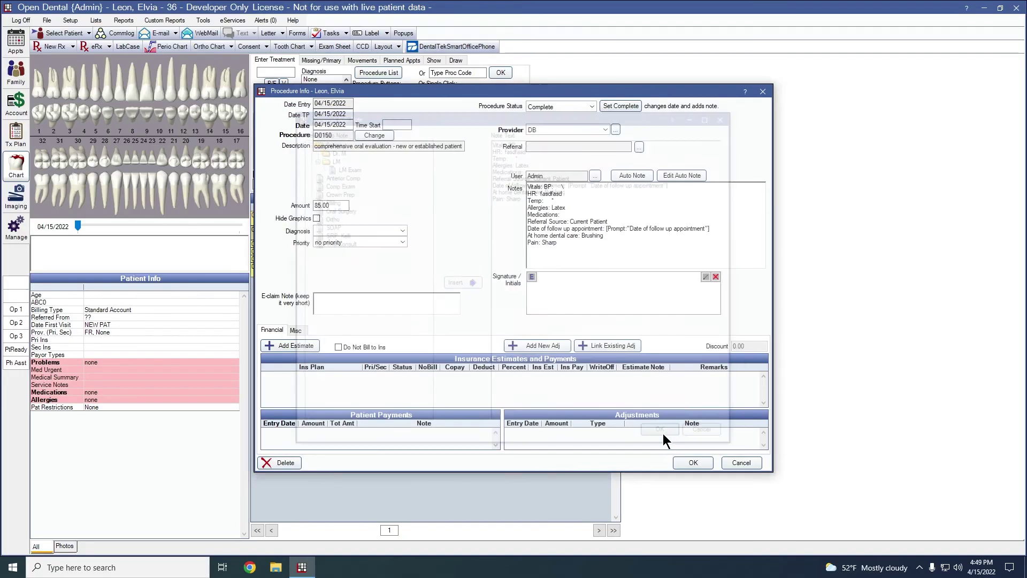
left_click(578, 187)
type("asdf")
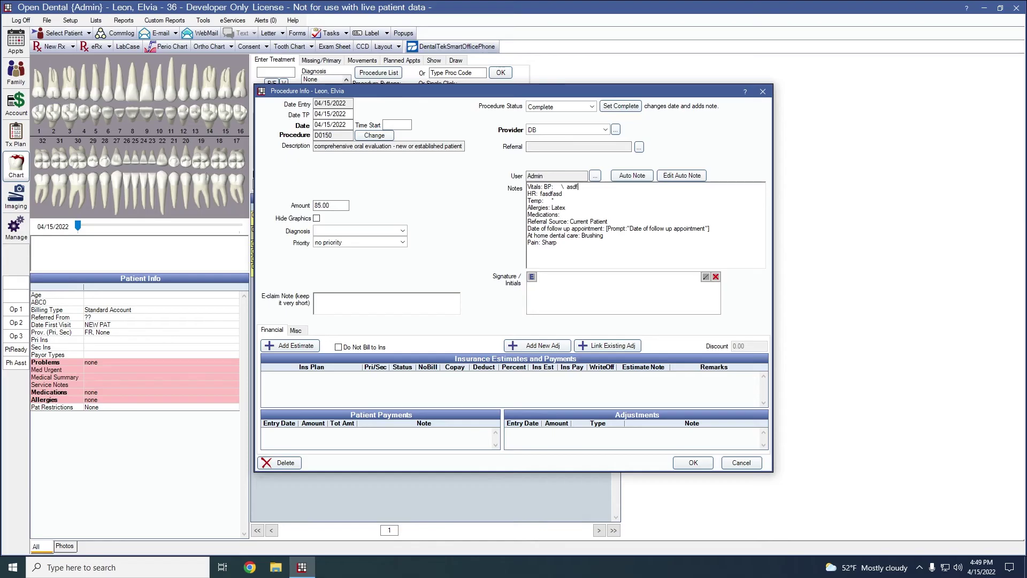
type("asdf")
left_click(552, 202)
type("fdf")
Append 'Sall' after the referral source and remove the stray quote after Pain: Sharp
left_click(621, 220)
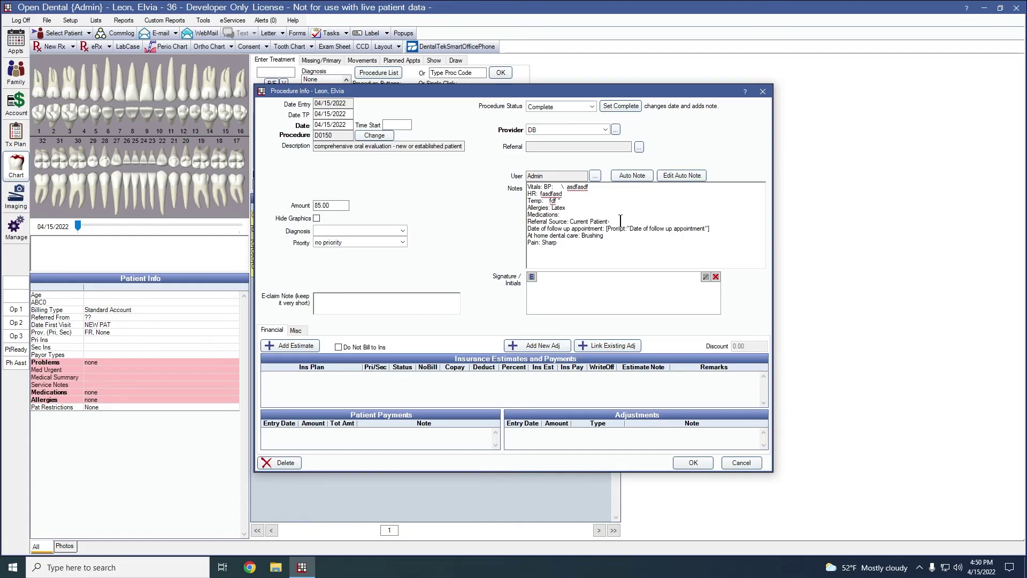
type("Sally")
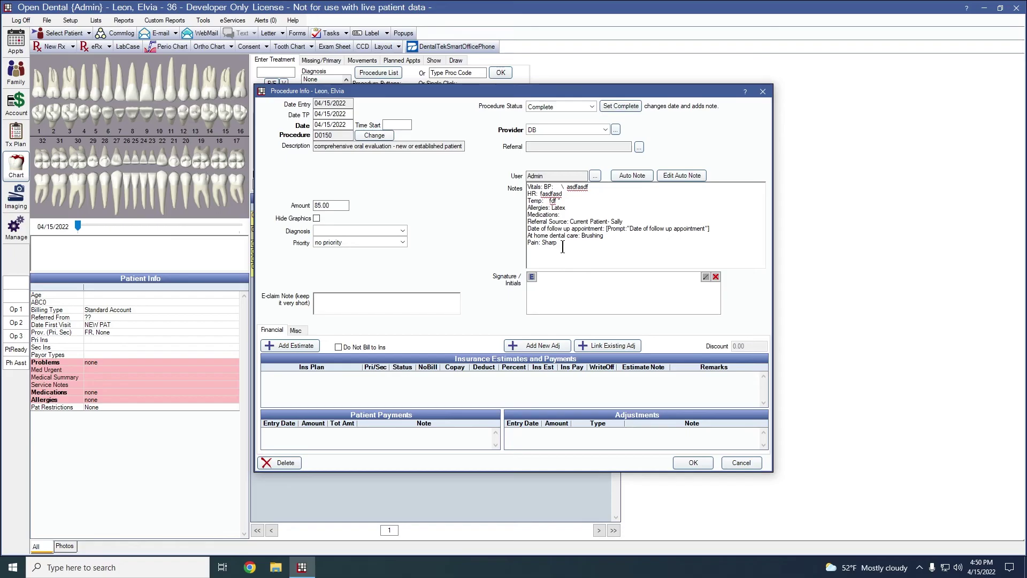
type("\"")
key("BackSpace")
key("BackSpace")
key("BackSpace")
Sign the D0150 note digitally with the E button and save the procedure
mouse_move(546, 294)
left_mouse_down()
mouse_move(561, 295)
mouse_move(558, 308)
mouse_move(661, 307)
left_mouse_up()
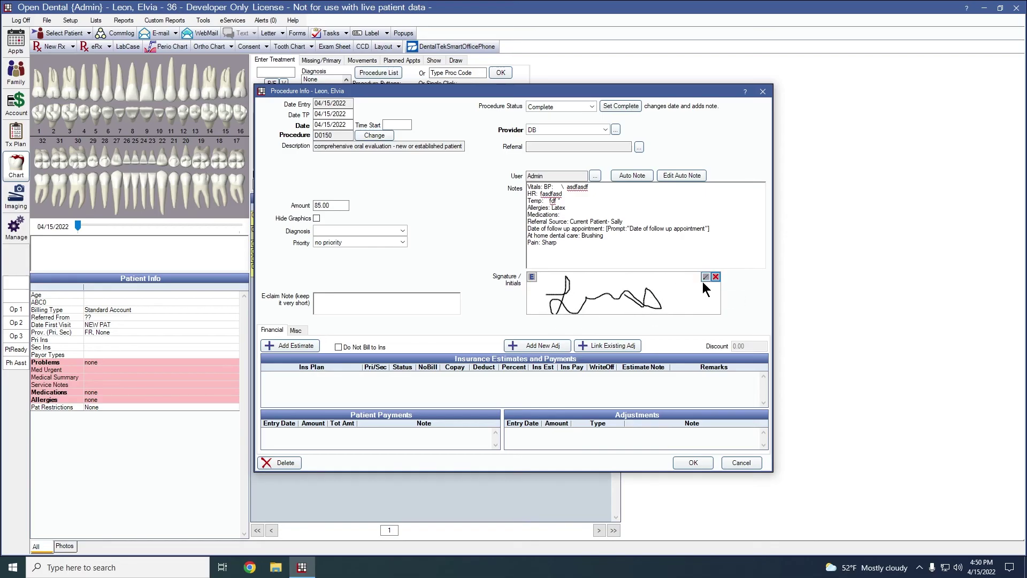
left_click(531, 277)
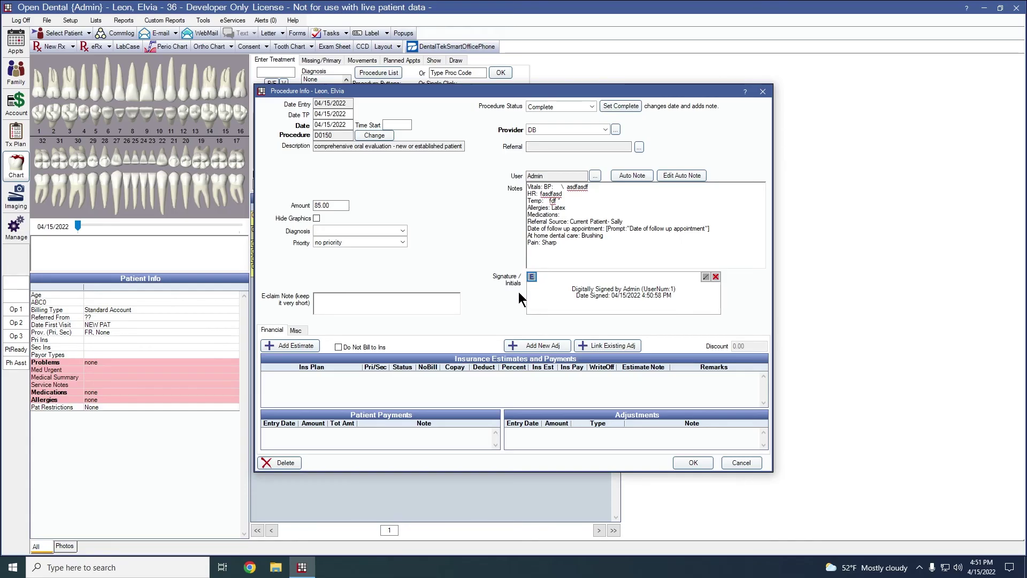
left_click(693, 462)
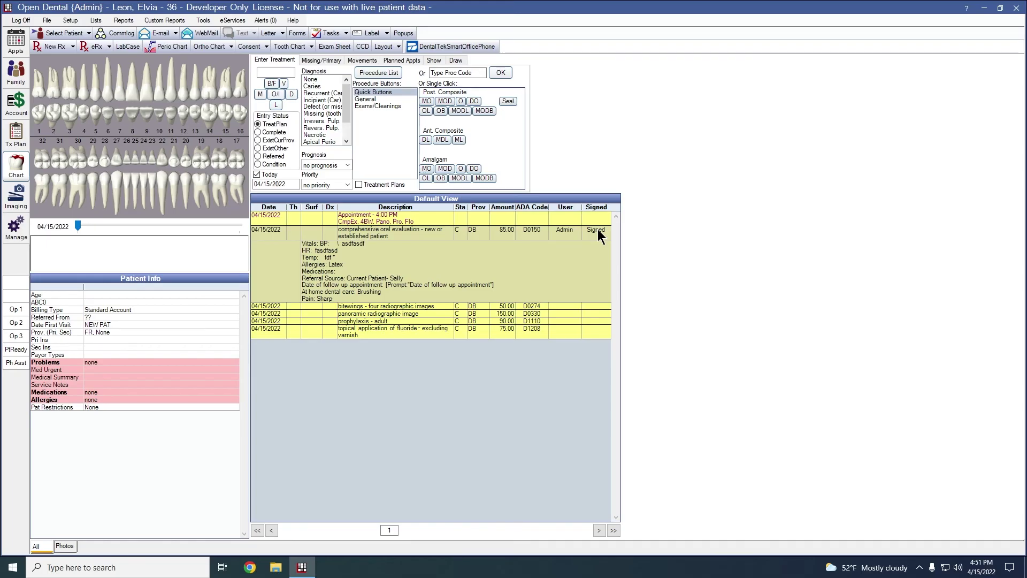
Reopen the D0150 evaluation, re-sign its note digitally, and save it
double_click(378, 258)
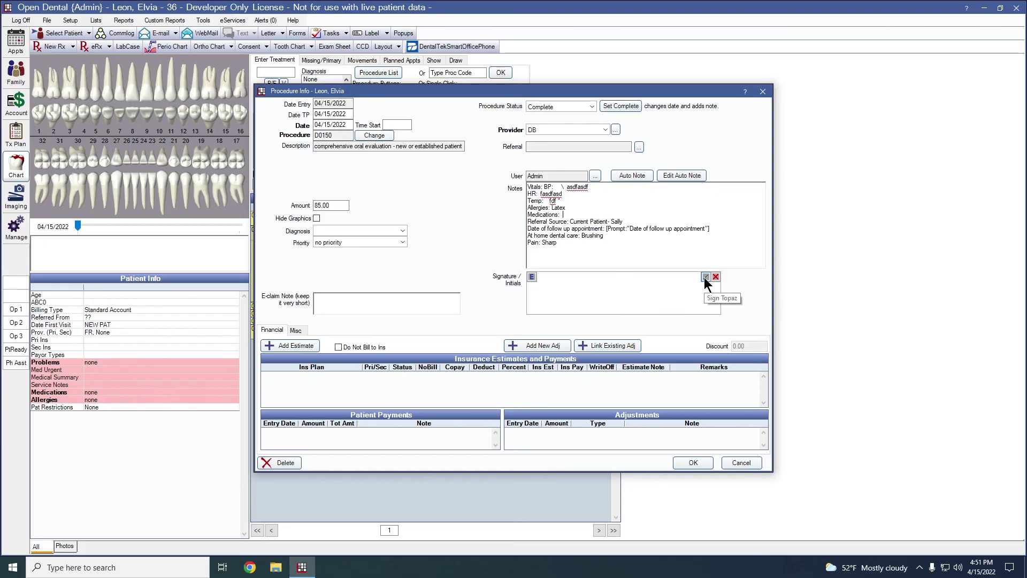
left_click_drag(553, 298, 650, 303)
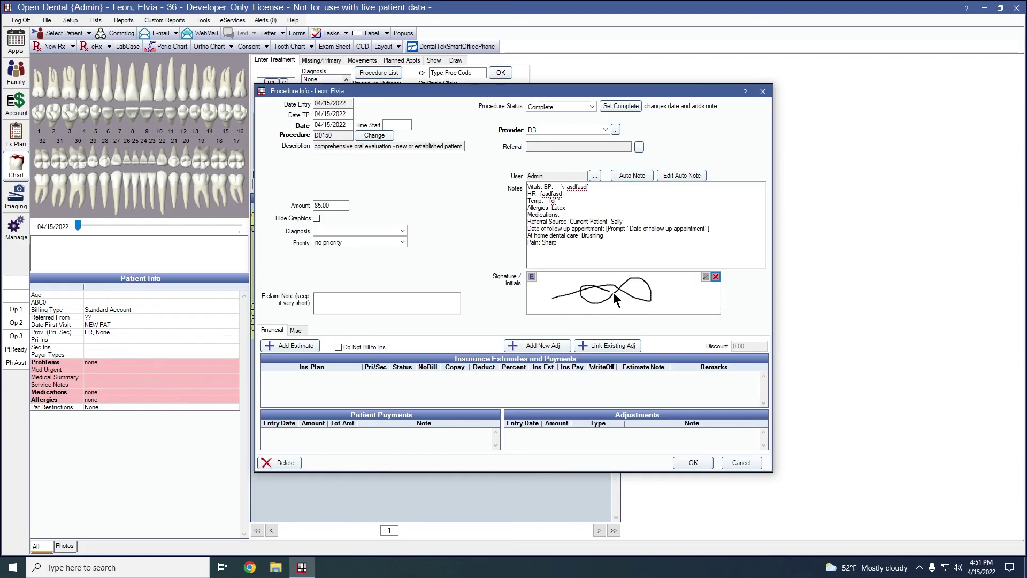
left_click(532, 277)
left_click(690, 461)
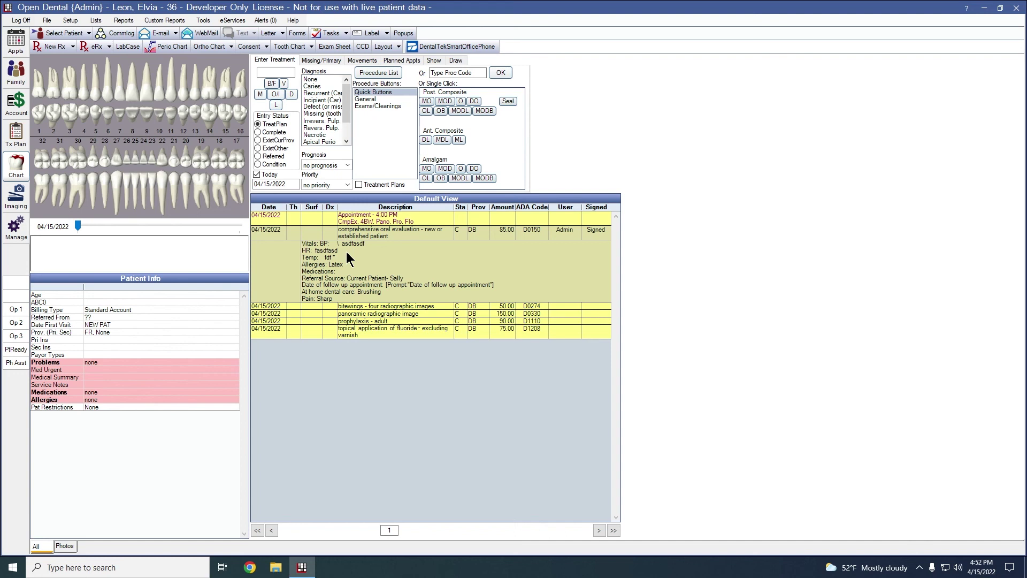
left_click(124, 21)
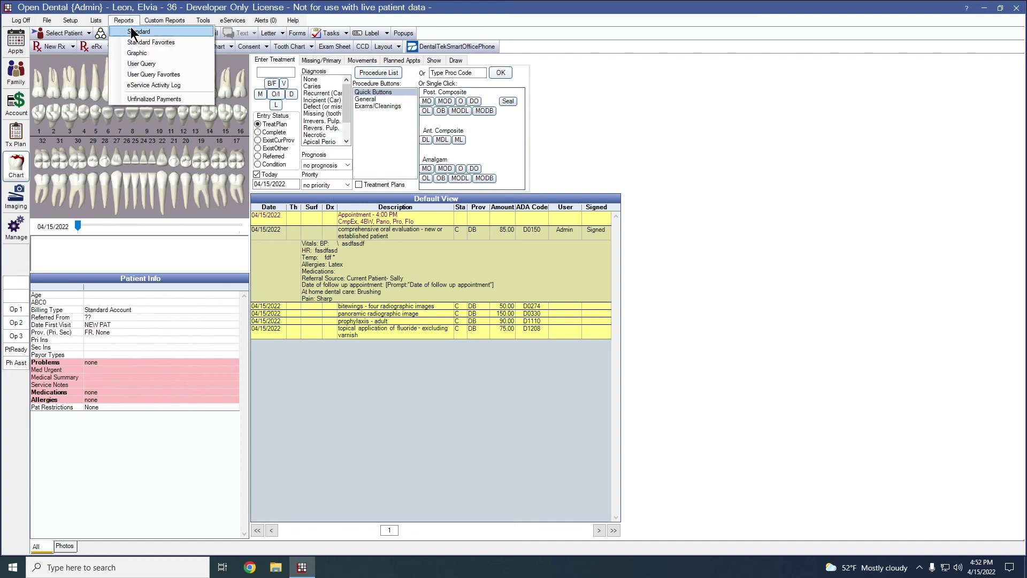
left_click(150, 31)
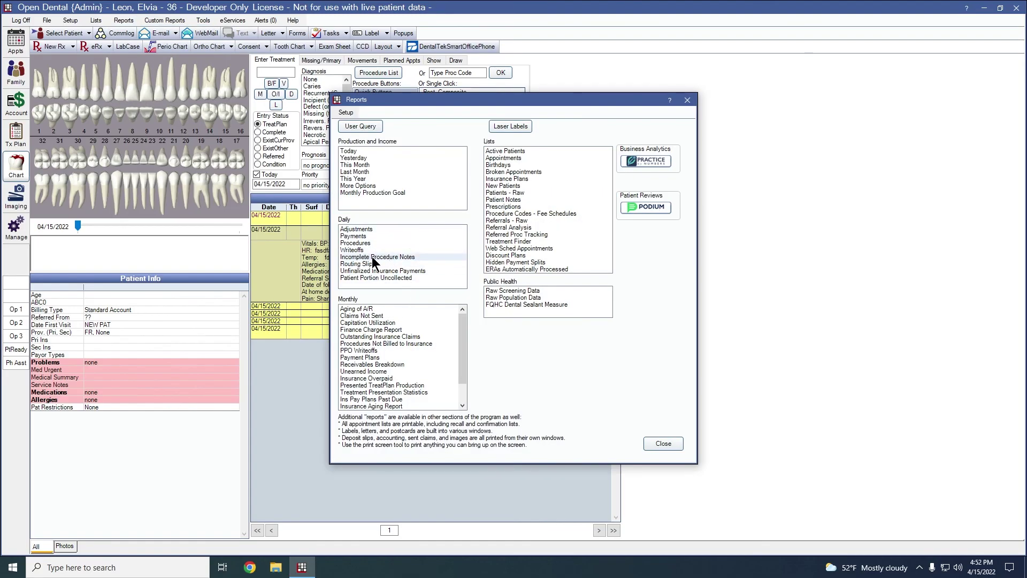
left_click(657, 444)
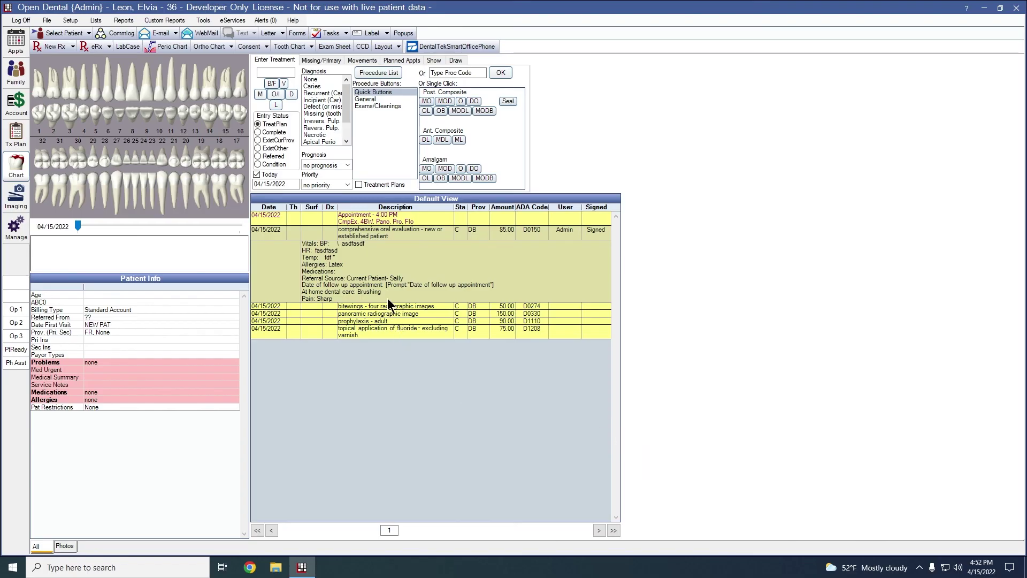